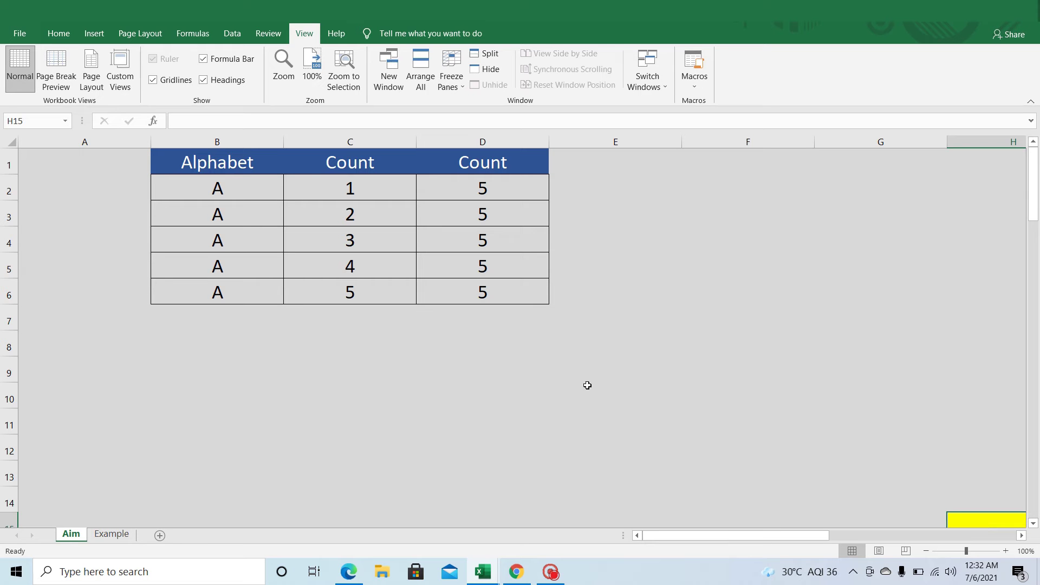
# Review the running counts in C2:C6 and the total counts in D2:D6
pyautogui.moveTo(336, 195)
pyautogui.mouseDown()
pyautogui.moveTo(354, 311)
pyautogui.moveTo(357, 292)
pyautogui.mouseUp()
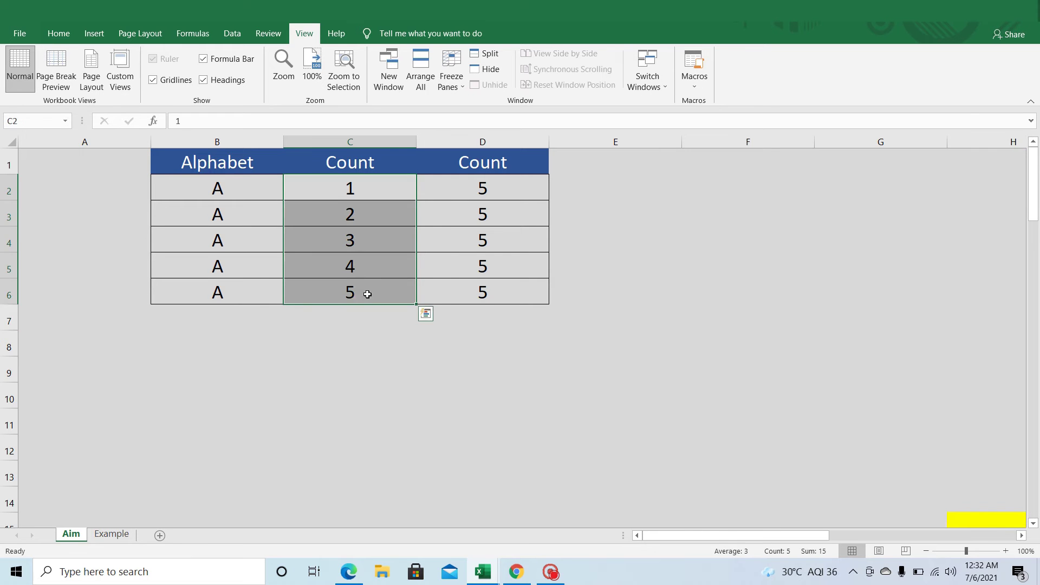
pyautogui.press('F4')
pyautogui.moveTo(455, 190); pyautogui.dragTo(477, 293)
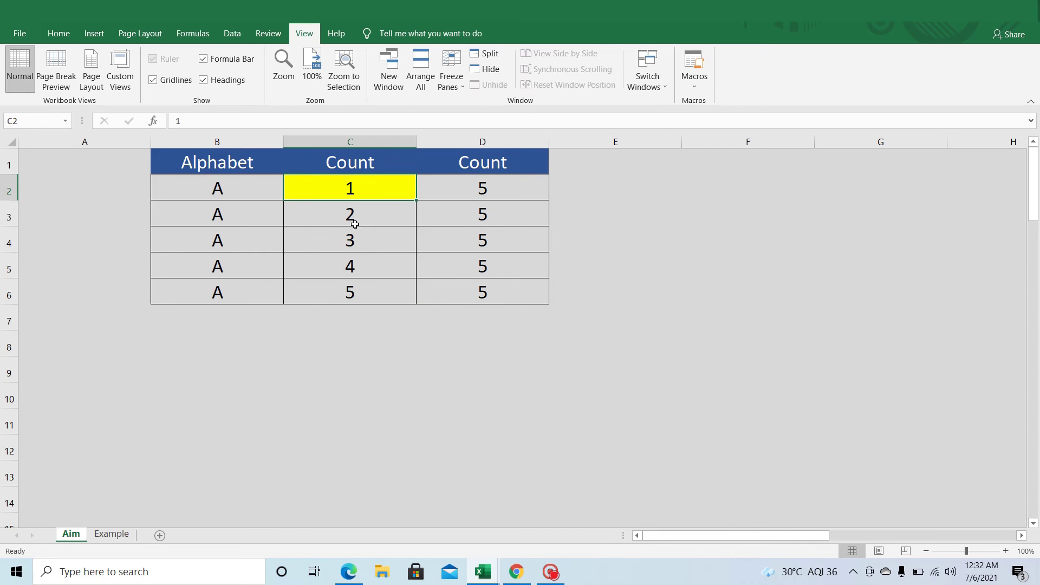
pyautogui.click(355, 217)
pyautogui.click(351, 242)
pyautogui.click(350, 270)
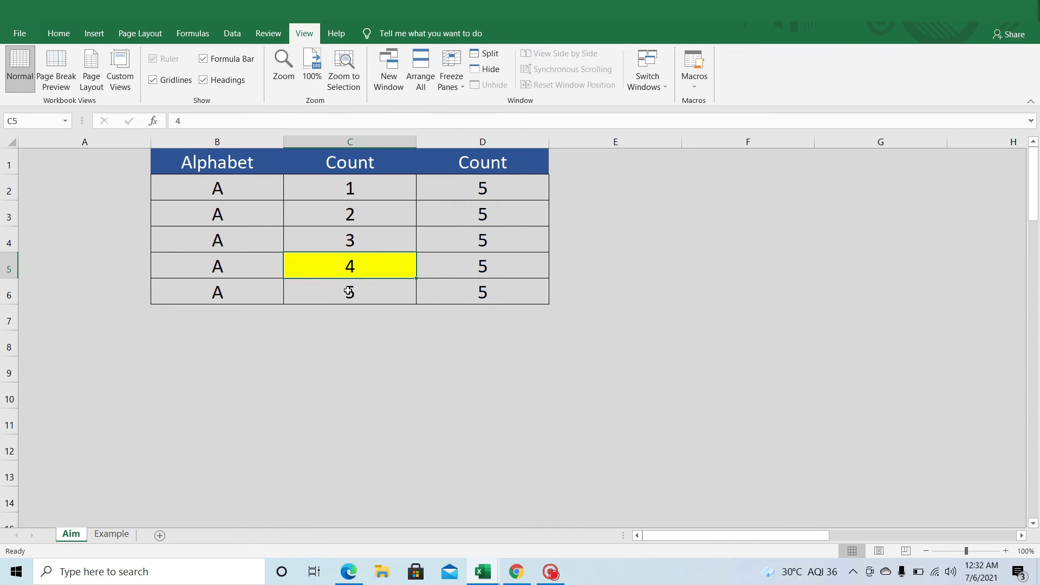
pyautogui.click(348, 292)
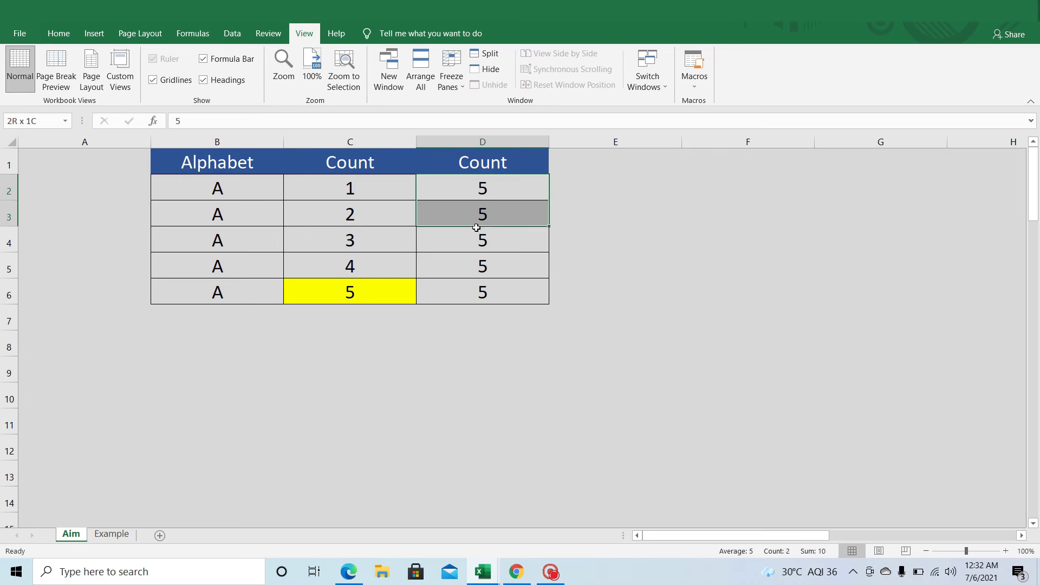
pyautogui.moveTo(477, 188); pyautogui.dragTo(481, 292)
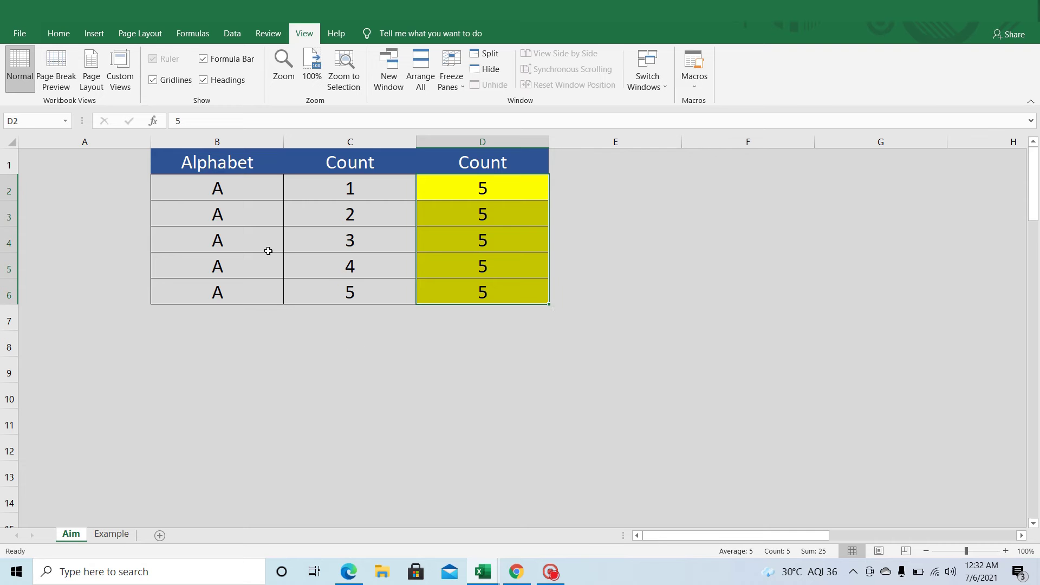
pyautogui.click(341, 293)
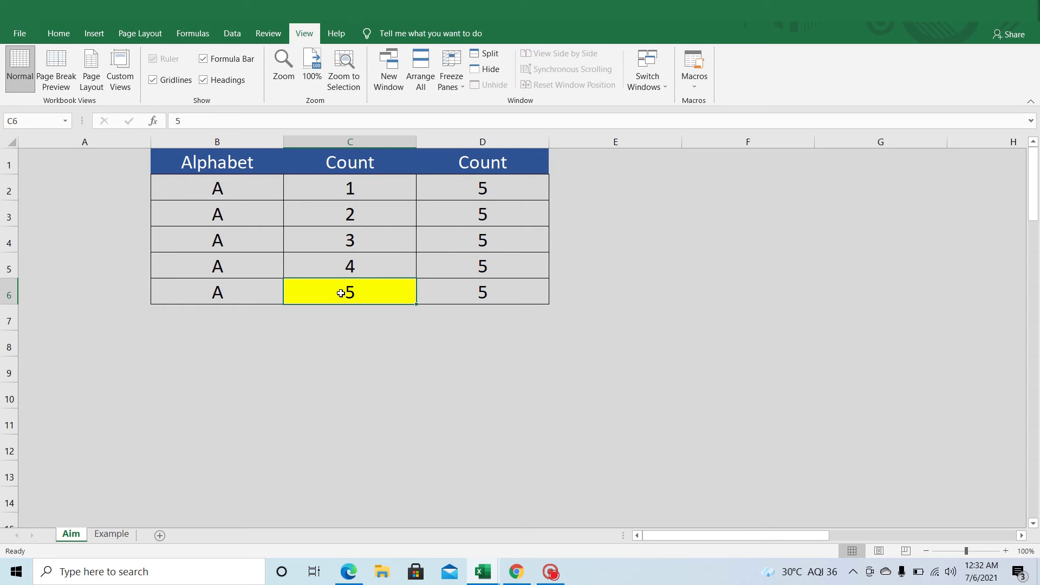
# On the Example sheet, shrink the red rounded rectangle to outline only B2
pyautogui.click(111, 537)
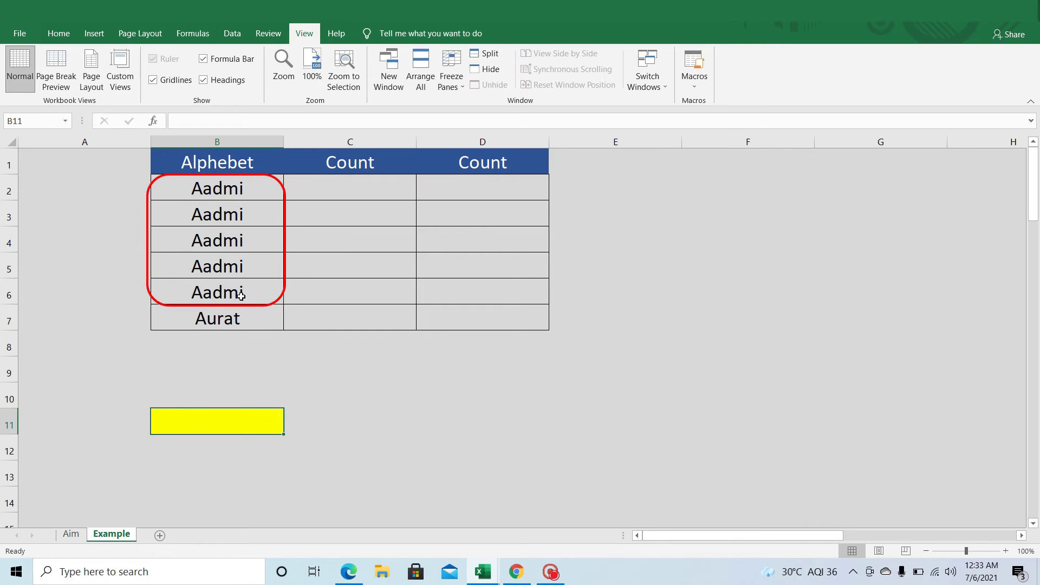
pyautogui.click(267, 302)
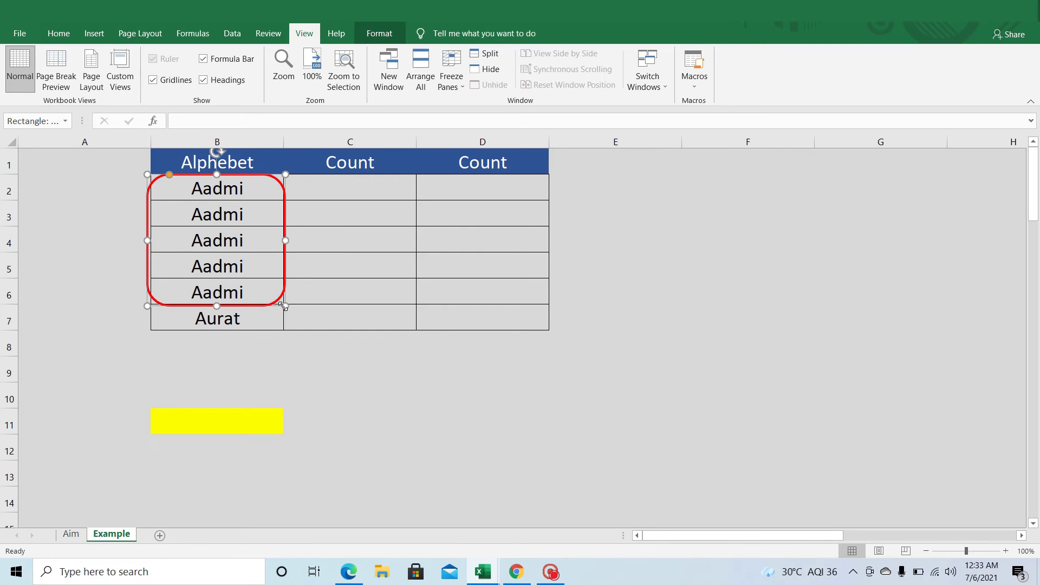
pyautogui.moveTo(284, 305)
pyautogui.mouseDown()
pyautogui.moveTo(273, 247)
pyautogui.moveTo(288, 202)
pyautogui.mouseUp()
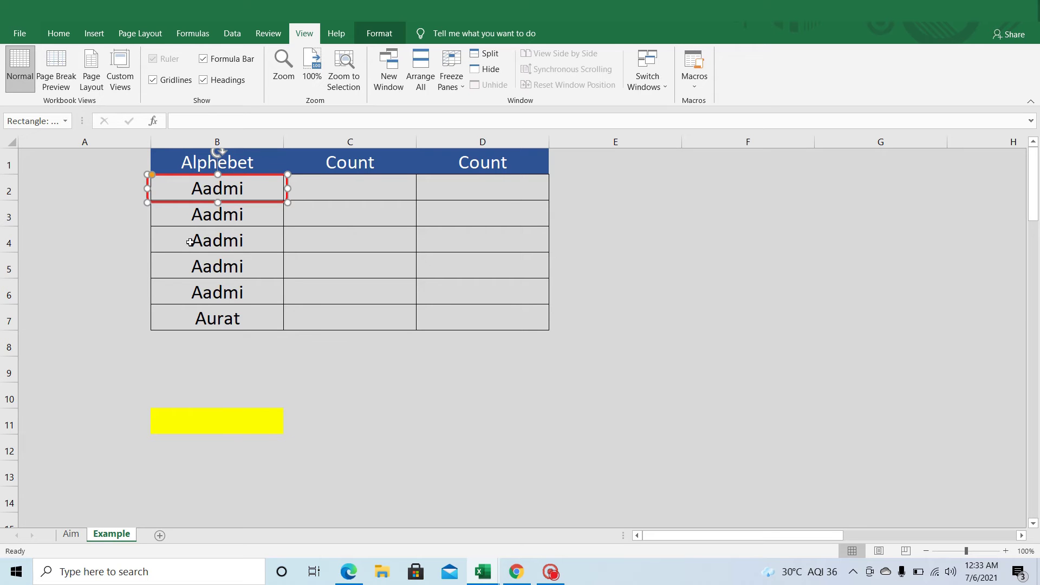
pyautogui.click(107, 215)
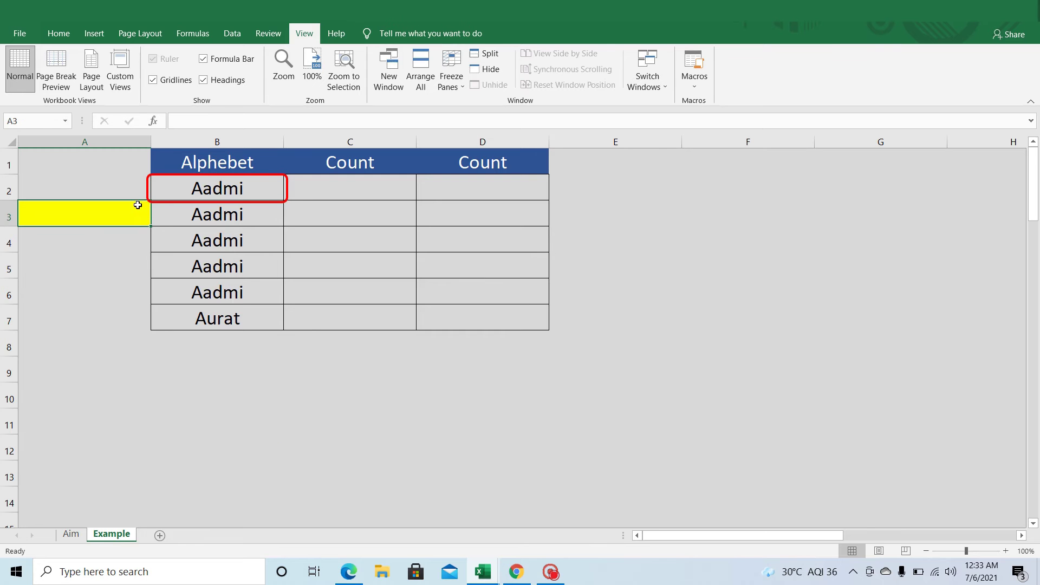
pyautogui.click(174, 204)
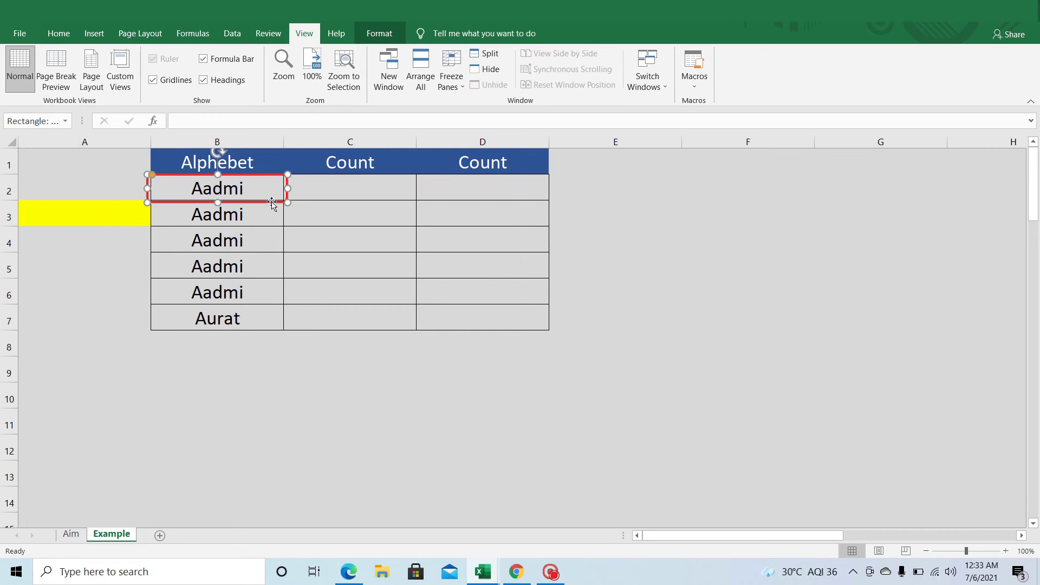
pyautogui.click(257, 185)
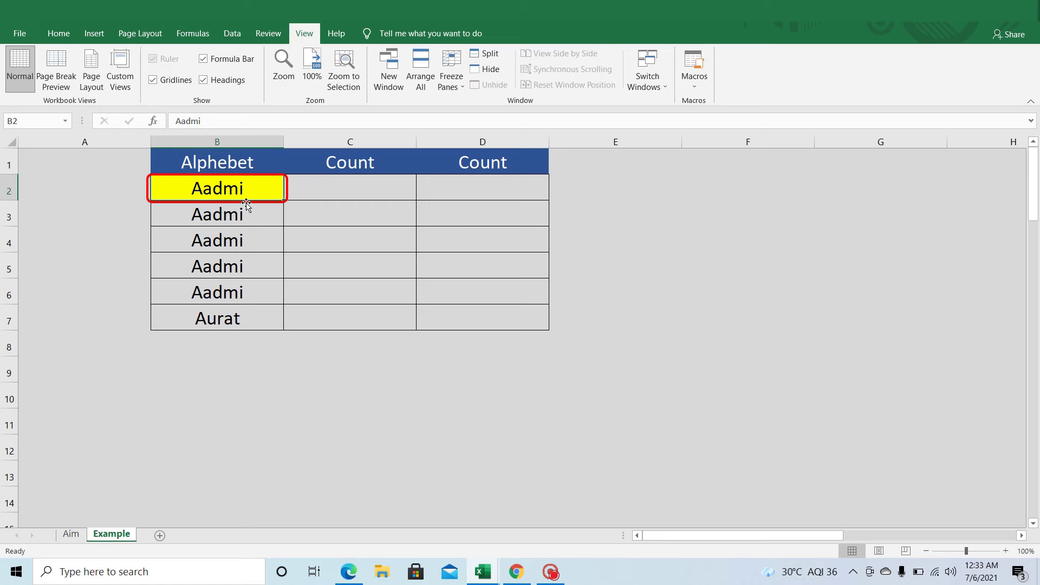
# Enter 1 in C2 and stretch the red rectangle to cover B2:B3
pyautogui.click(337, 194)
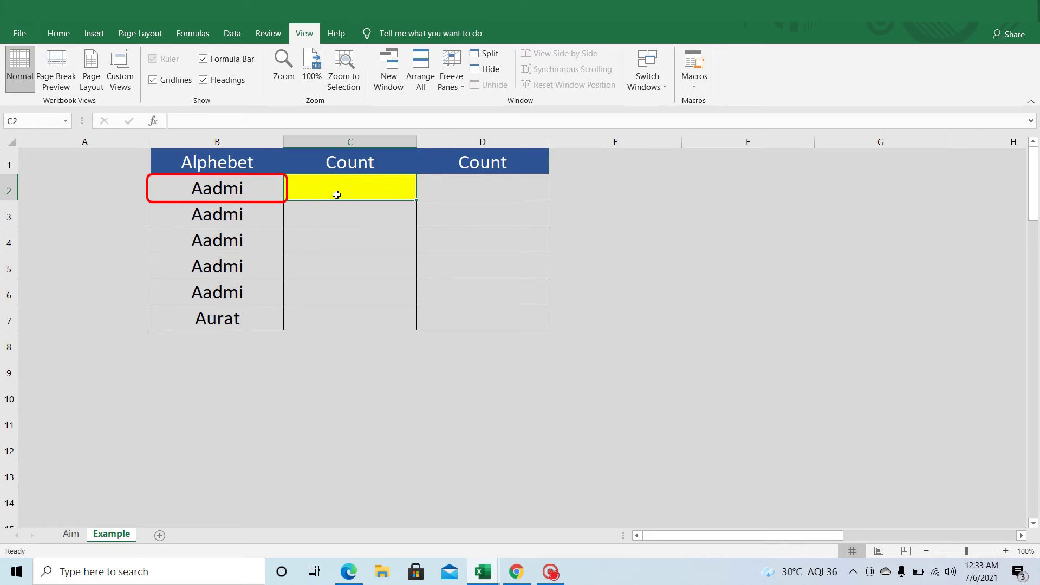
pyautogui.write('1')
pyautogui.click(355, 198)
pyautogui.click(288, 202)
pyautogui.moveTo(288, 203); pyautogui.dragTo(284, 225)
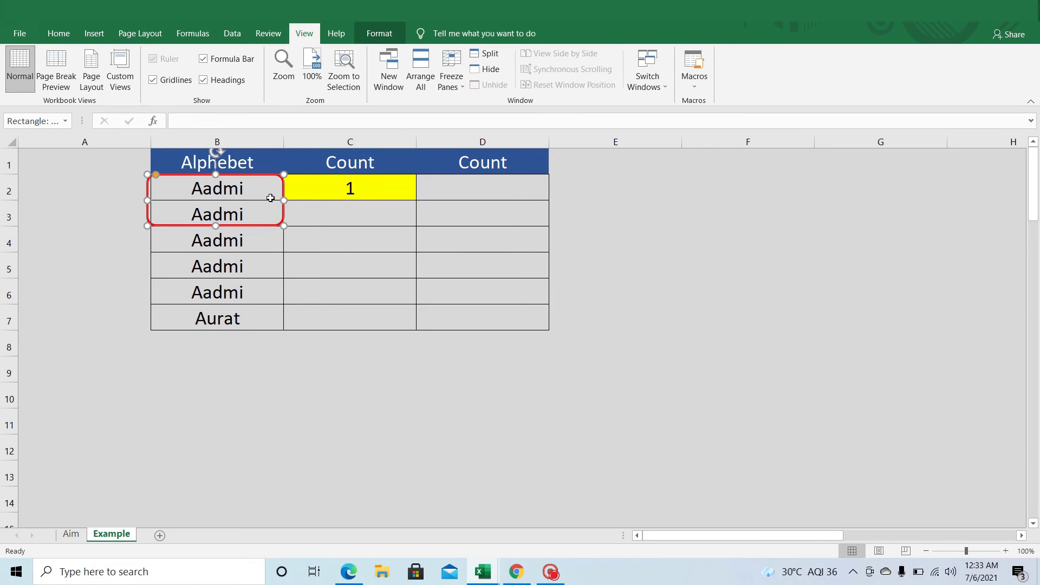
pyautogui.moveTo(230, 190); pyautogui.dragTo(233, 211)
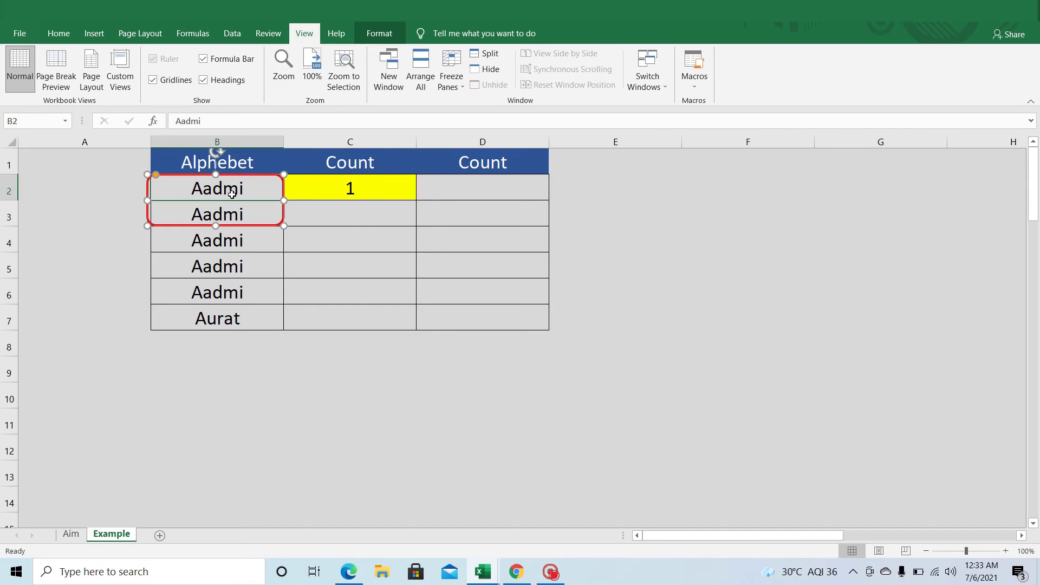
# Enter 2 in C3 and stretch the red rectangle down to B2:B4
pyautogui.click(337, 217)
pyautogui.write('2')
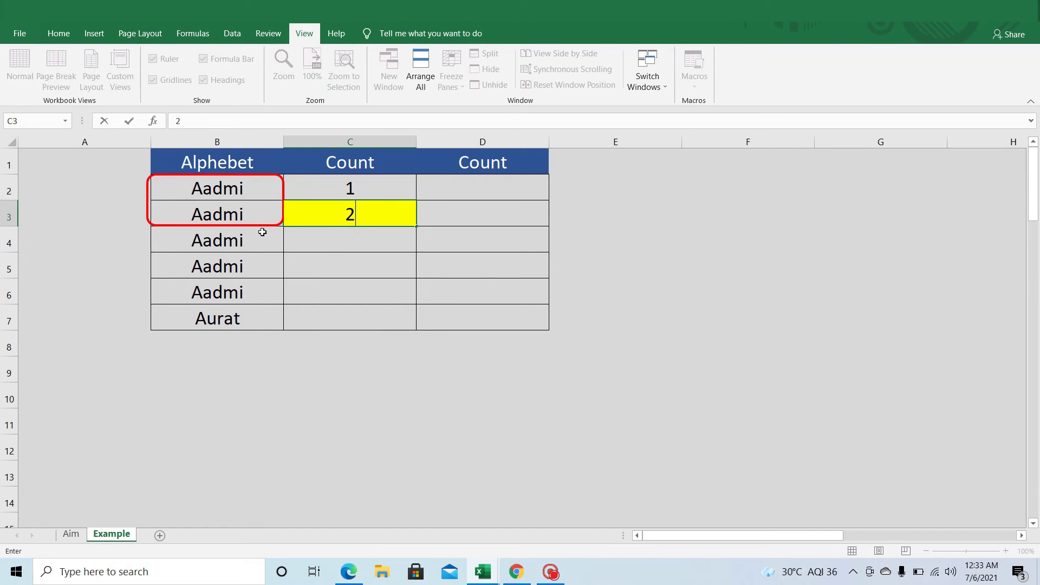
pyautogui.click(232, 226)
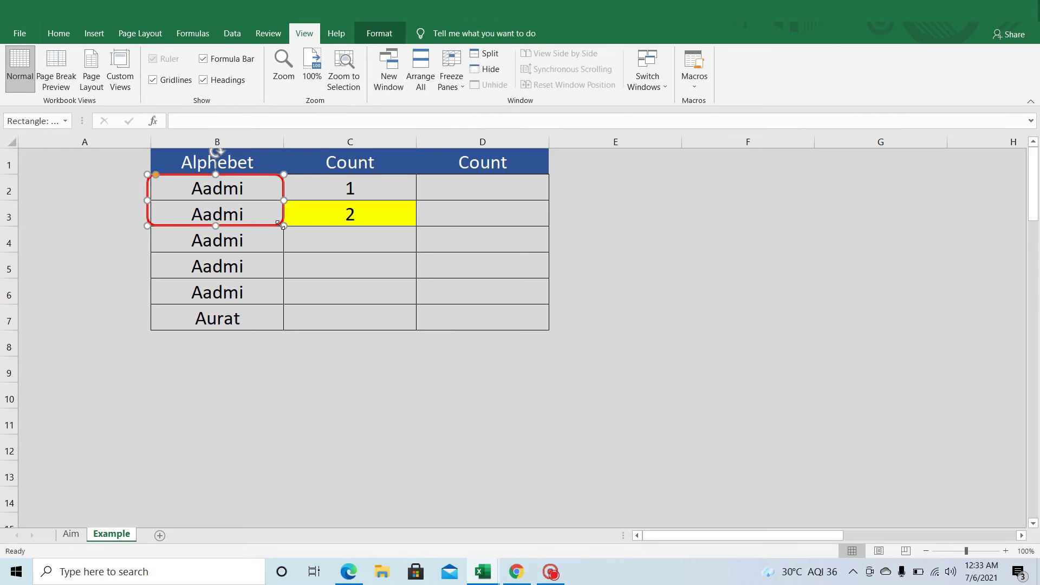
pyautogui.moveTo(279, 224); pyautogui.dragTo(284, 252)
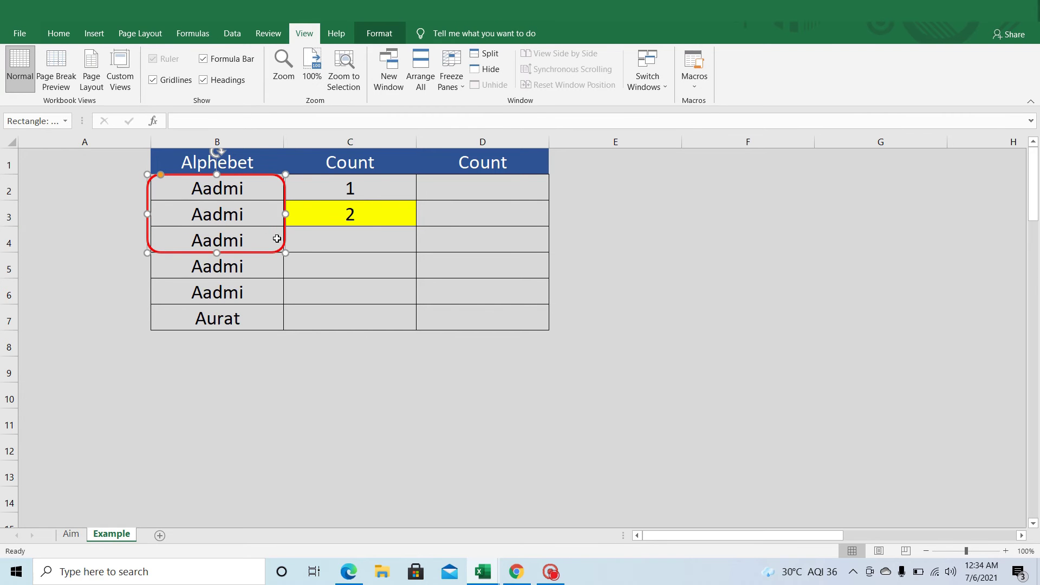
pyautogui.click(253, 239)
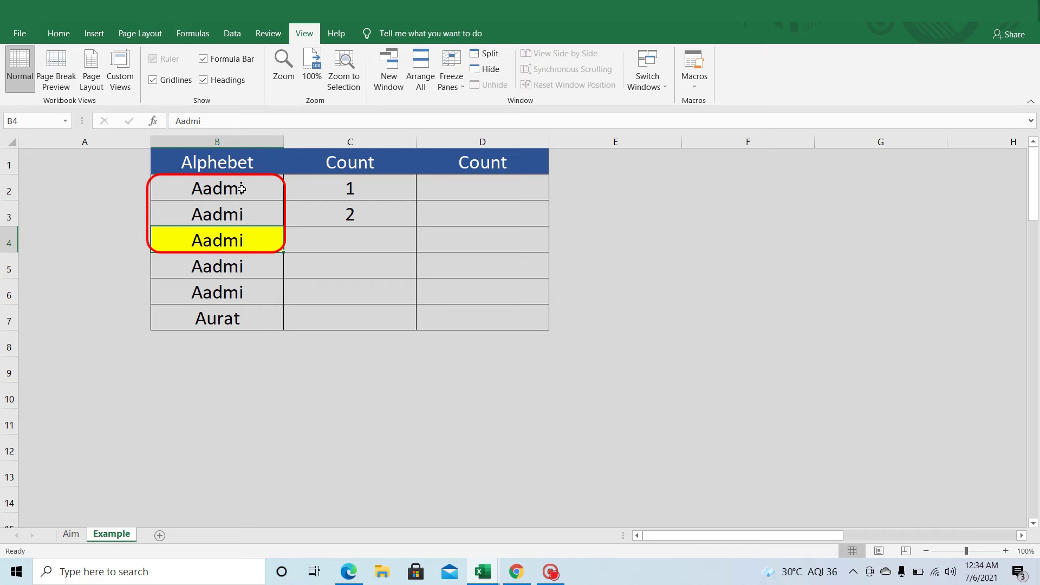
pyautogui.moveTo(242, 189); pyautogui.dragTo(240, 231)
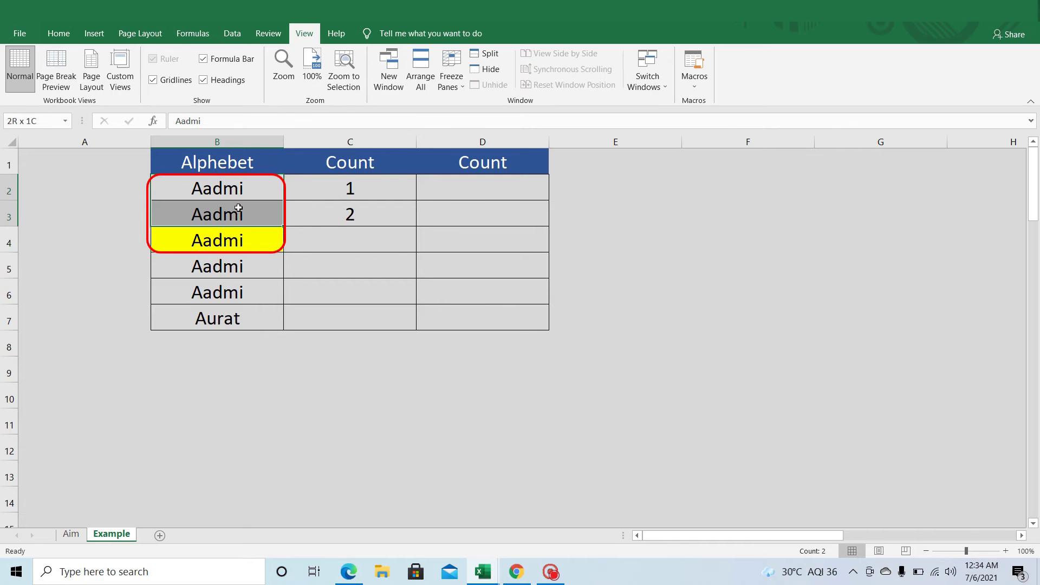
pyautogui.click(238, 241)
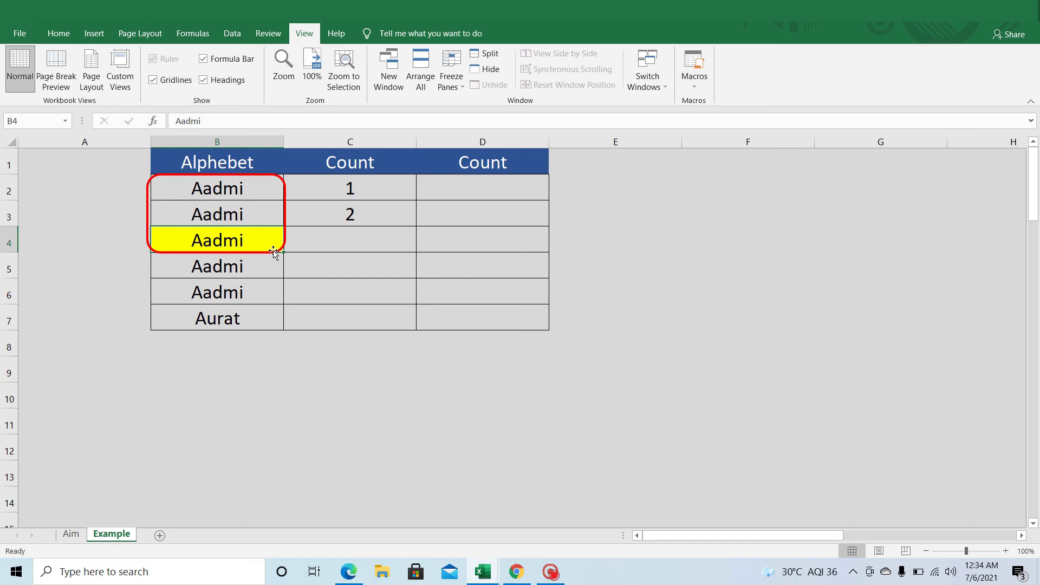
# Enter 3 in C4 and stretch the red rectangle over B2:B5
pyautogui.click(269, 253)
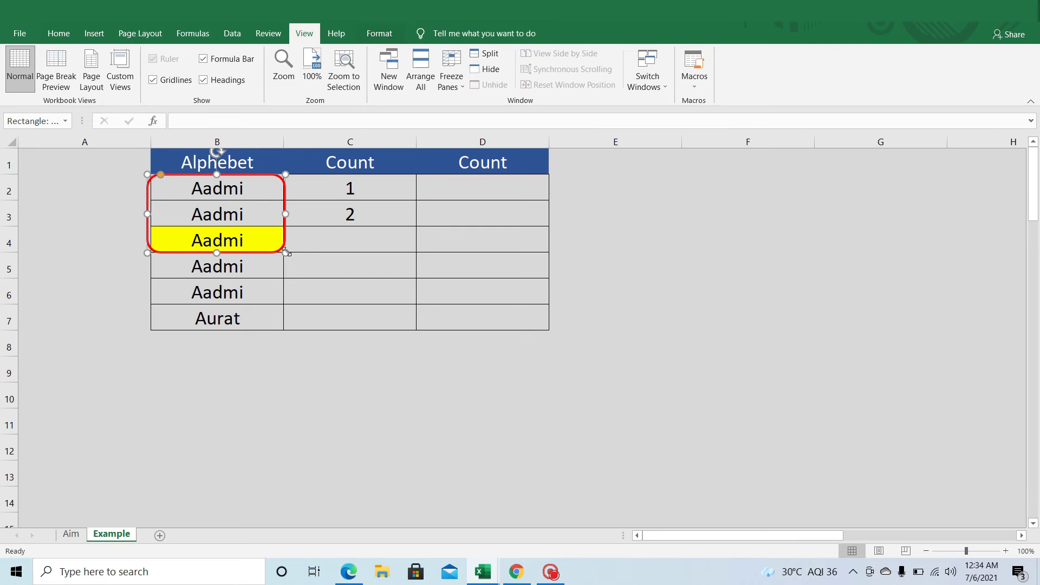
pyautogui.click(324, 245)
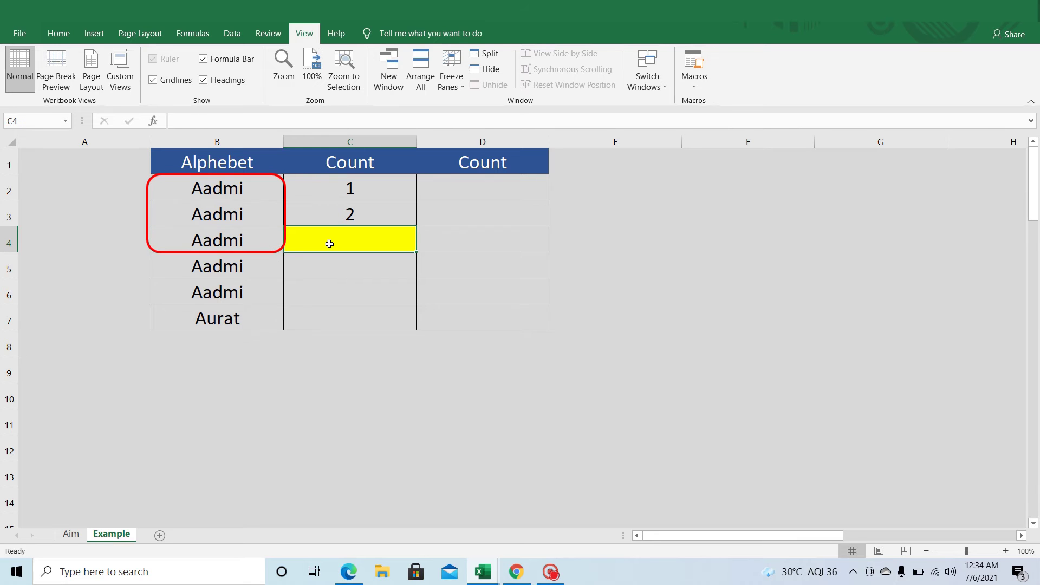
pyautogui.write('3')
pyautogui.click(281, 253)
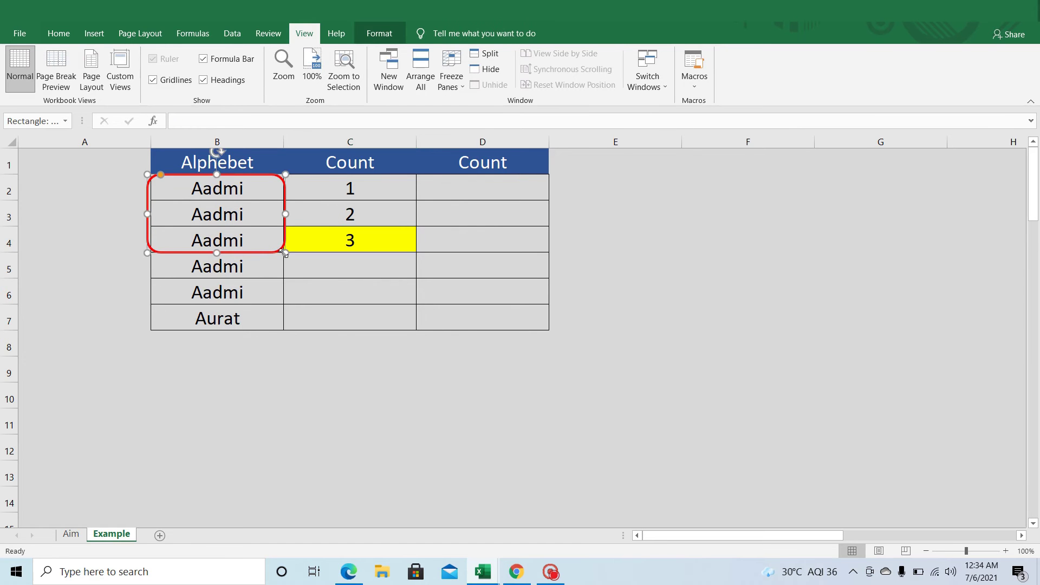
pyautogui.moveTo(286, 252); pyautogui.dragTo(291, 280)
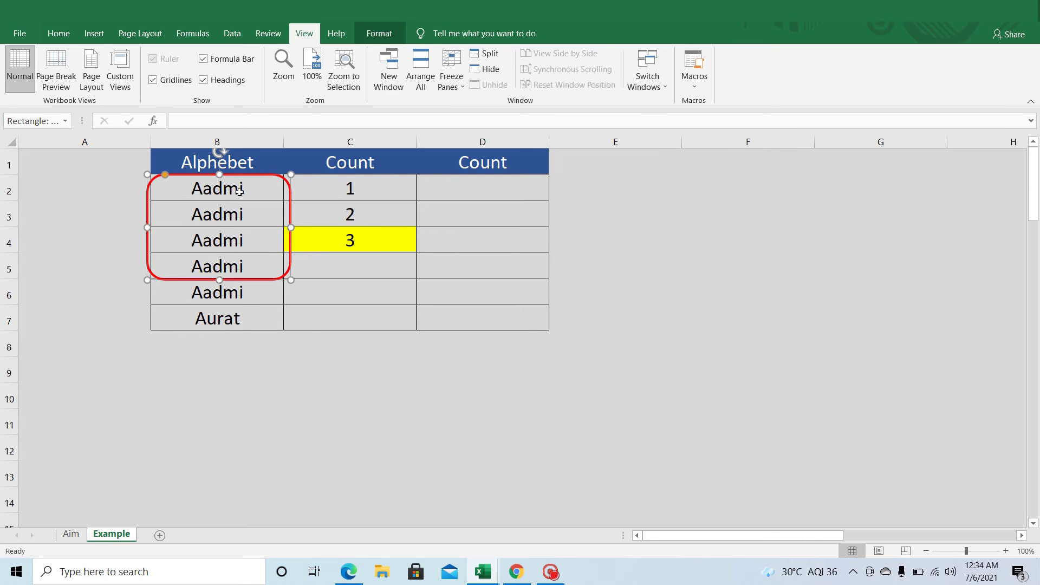
pyautogui.moveTo(239, 191); pyautogui.dragTo(243, 266)
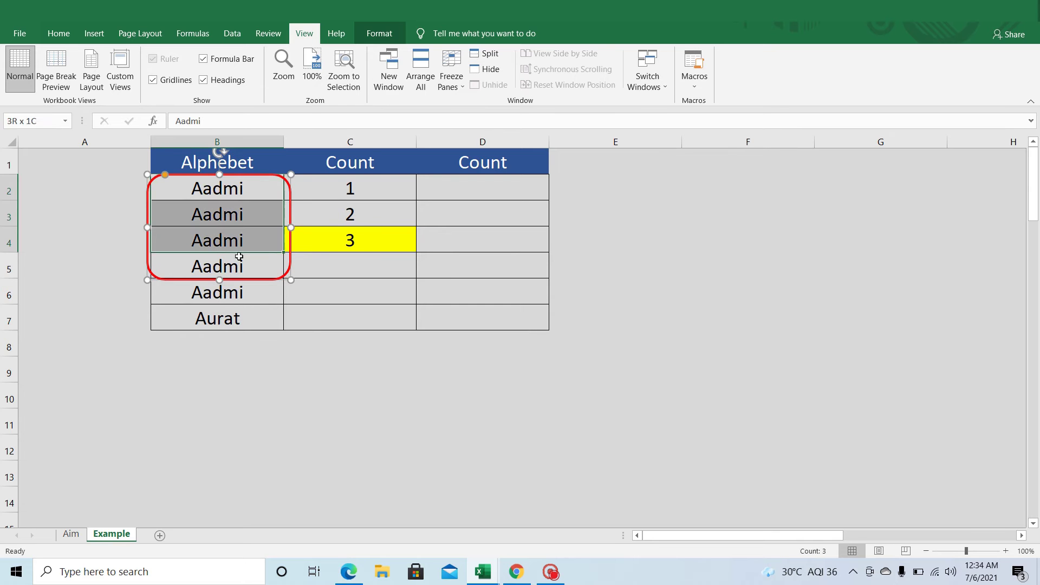
# Enter 4 in C5 and 5 in C6, extending the outline down to row 6
pyautogui.click(354, 269)
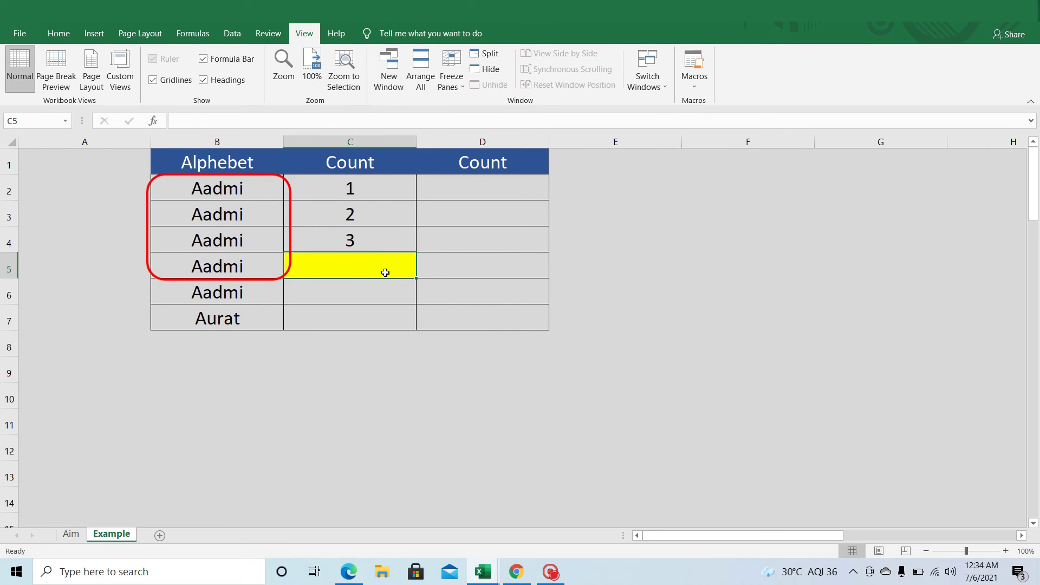
pyautogui.write('4')
pyautogui.click(267, 279)
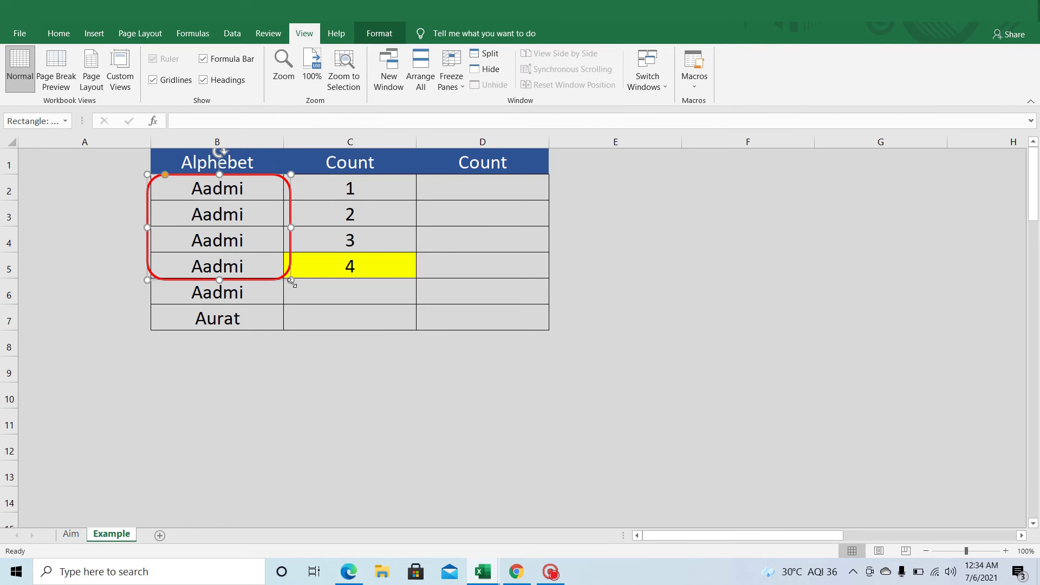
pyautogui.moveTo(291, 281); pyautogui.dragTo(291, 303)
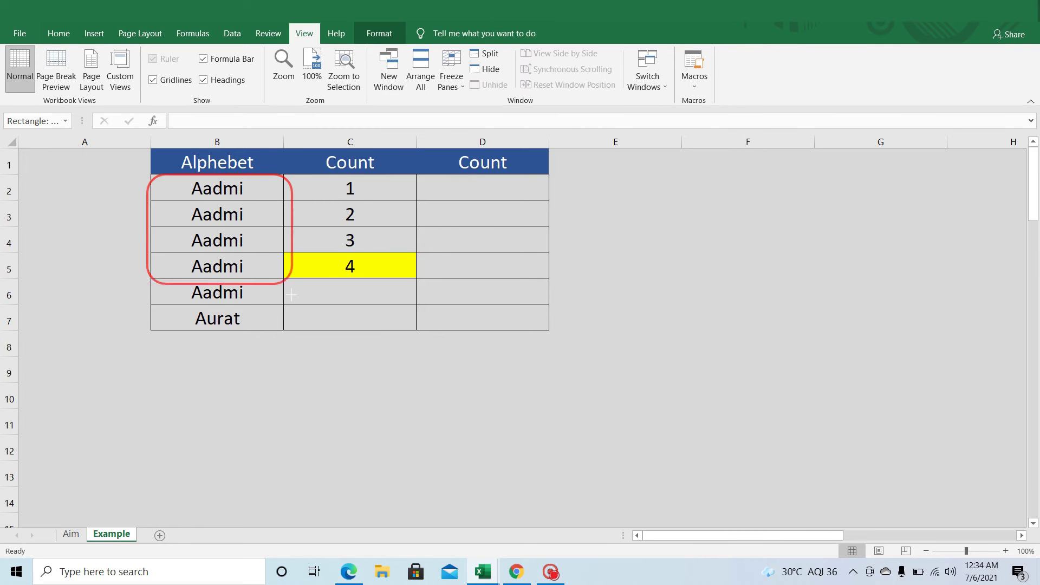
pyautogui.click(344, 291)
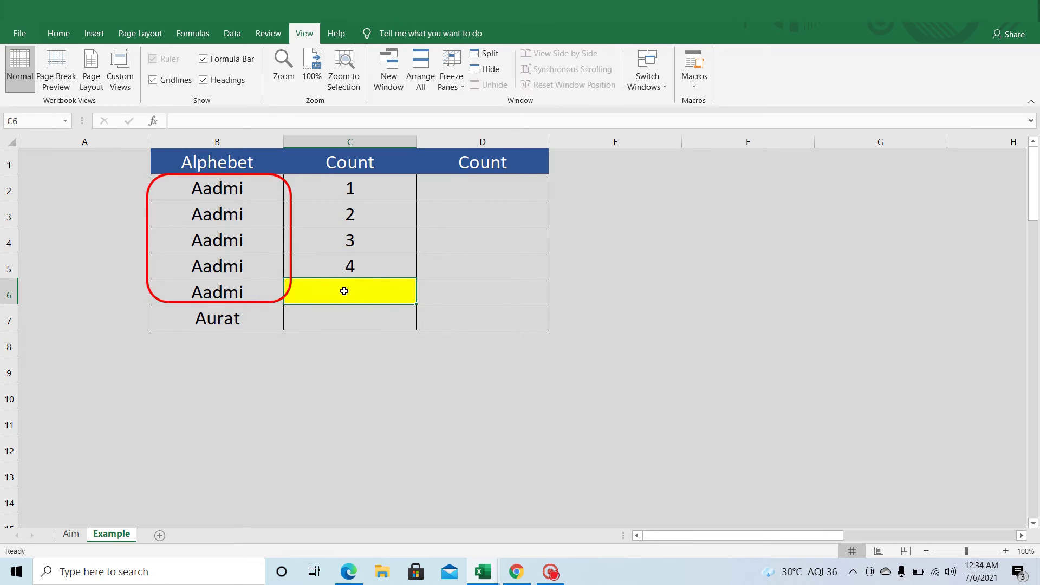
pyautogui.moveTo(244, 190); pyautogui.dragTo(250, 283)
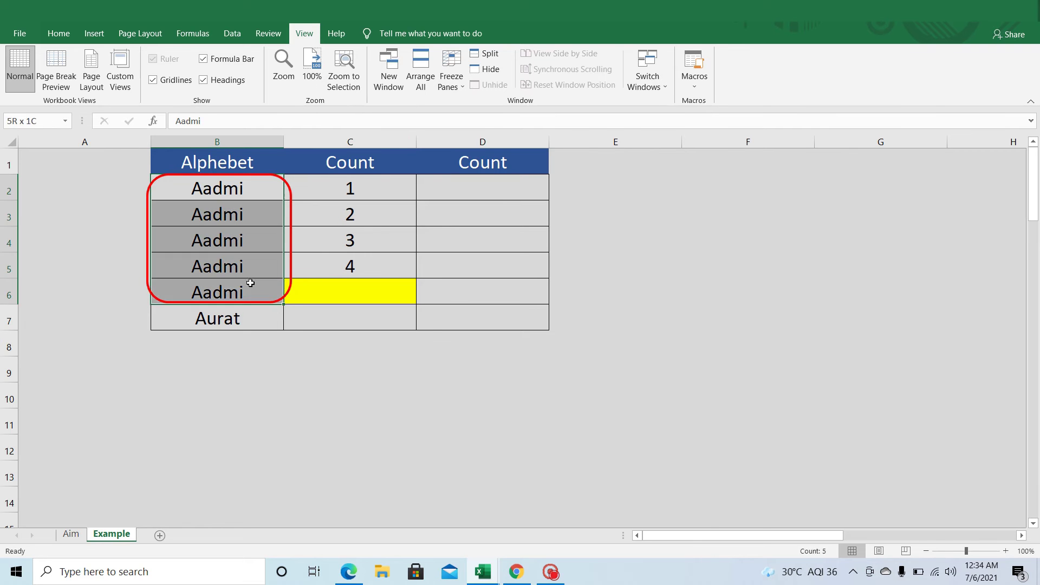
pyautogui.click(343, 290)
pyautogui.write('5')
pyautogui.press('Return')
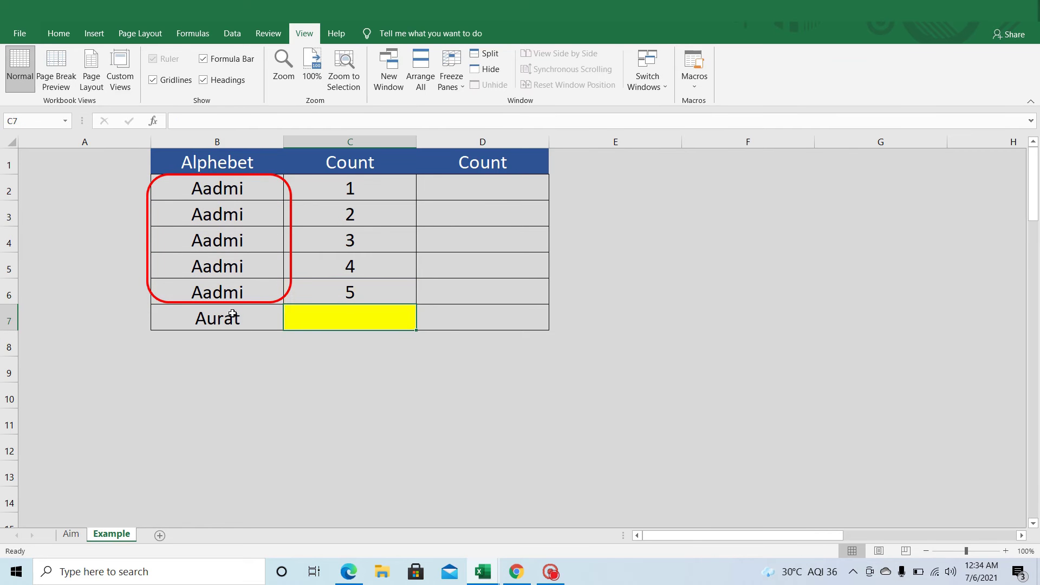
# Extend the outline to enclose Aurat in B7 and enter 1 in C7
pyautogui.click(232, 317)
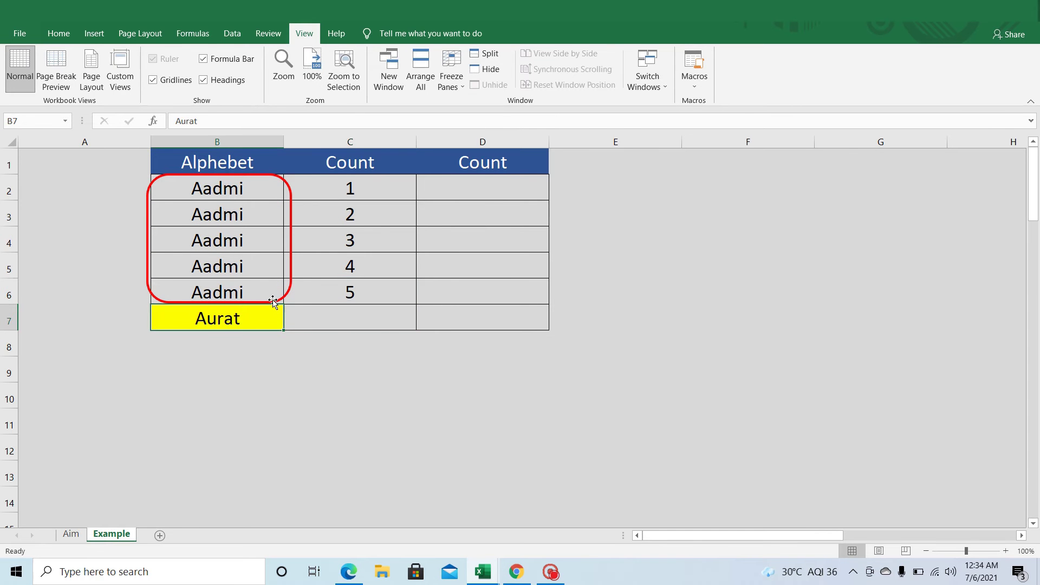
pyautogui.click(273, 302)
pyautogui.moveTo(291, 302); pyautogui.dragTo(291, 329)
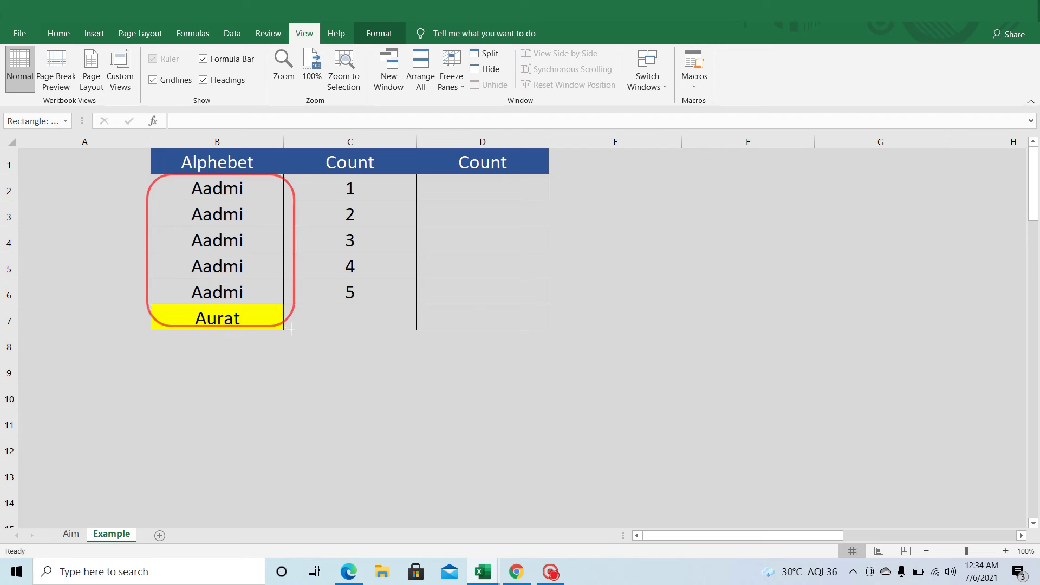
pyautogui.click(267, 360)
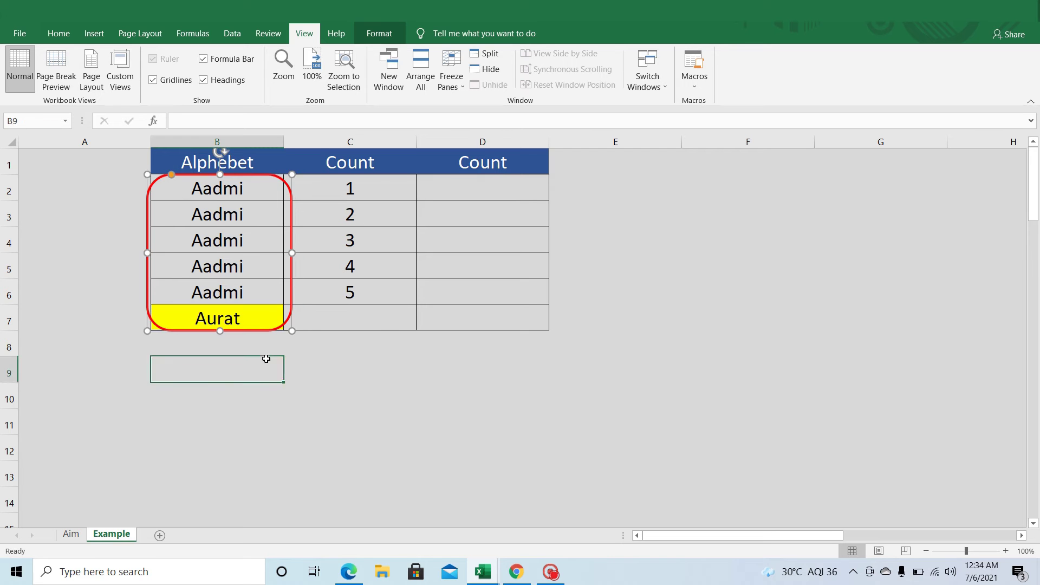
pyautogui.click(241, 317)
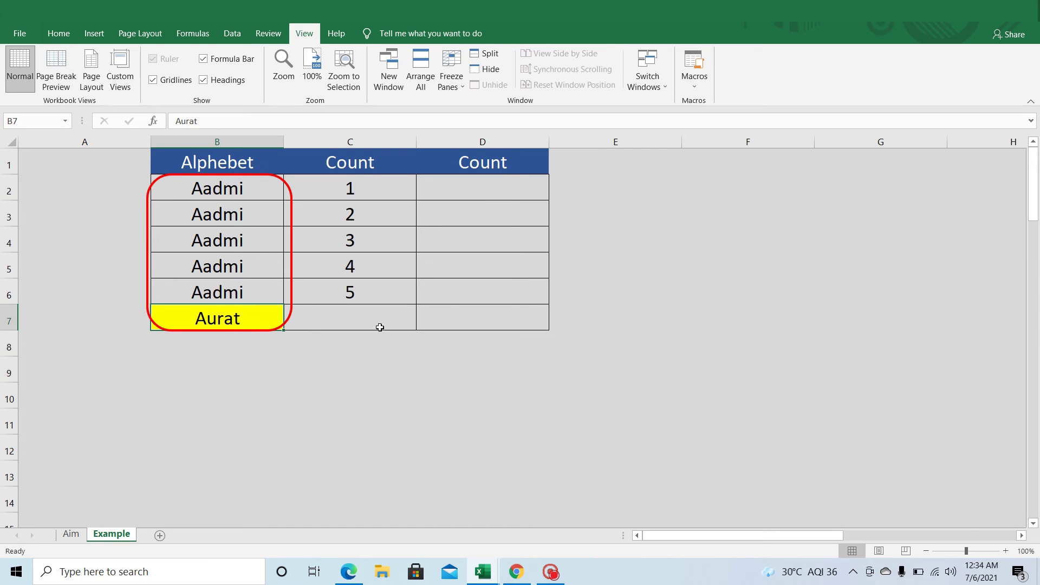
pyautogui.click(370, 324)
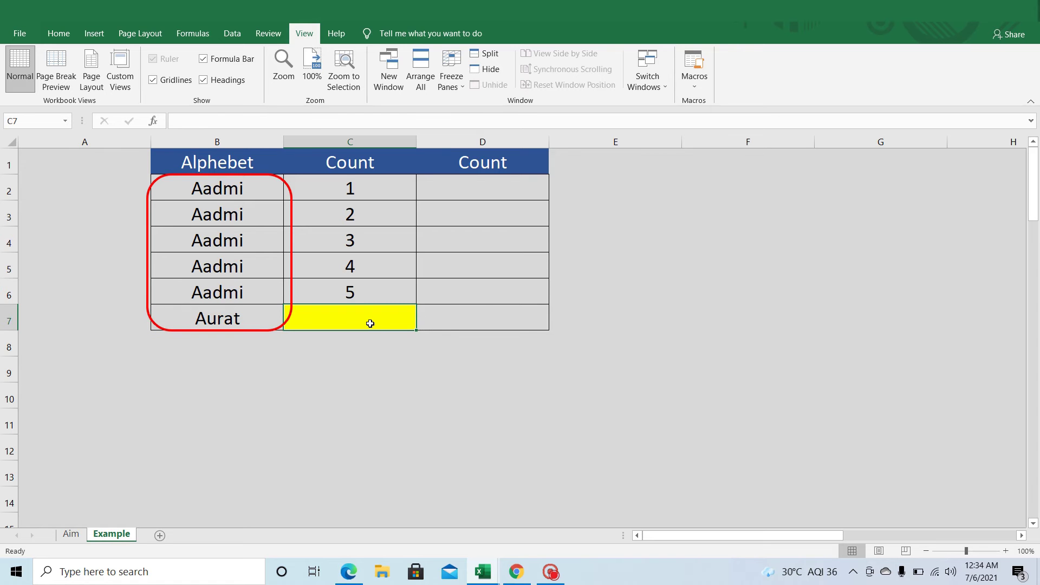
pyautogui.write('1')
pyautogui.press('Return')
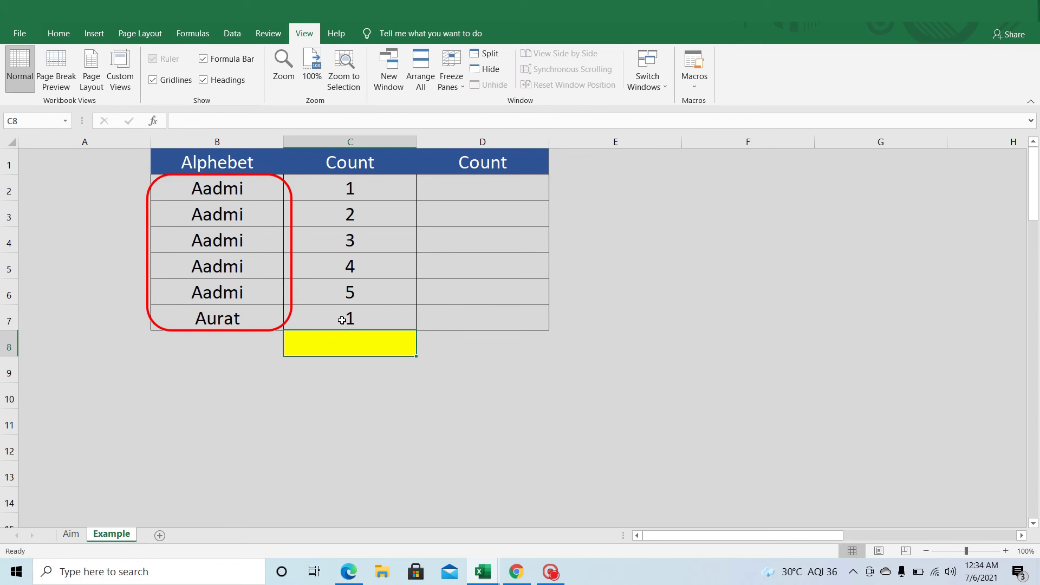
# Review the six names, Aurat's count in C7, and the D2:D6 cells
pyautogui.moveTo(239, 326); pyautogui.dragTo(231, 180)
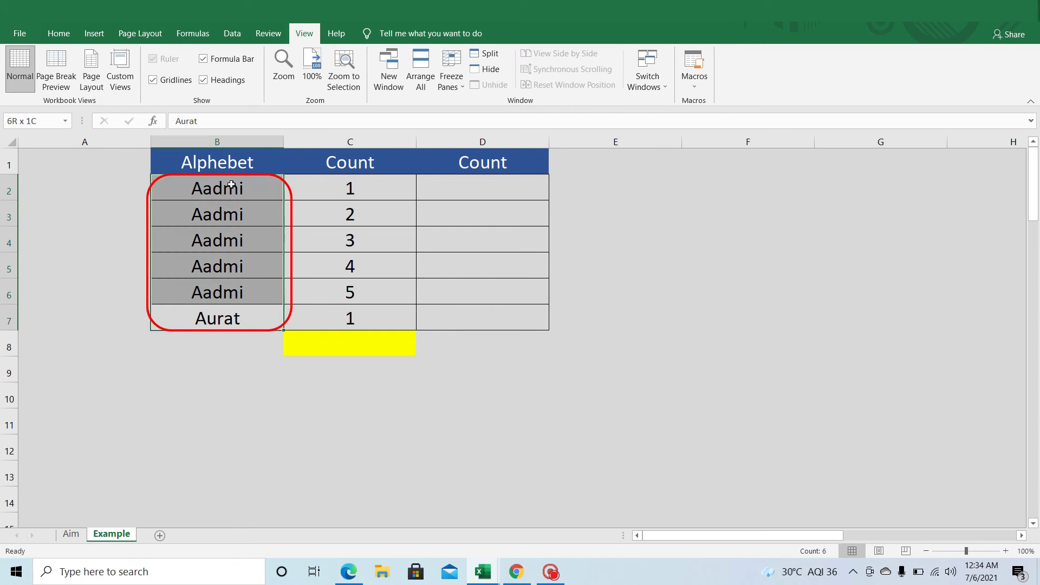
pyautogui.click(249, 321)
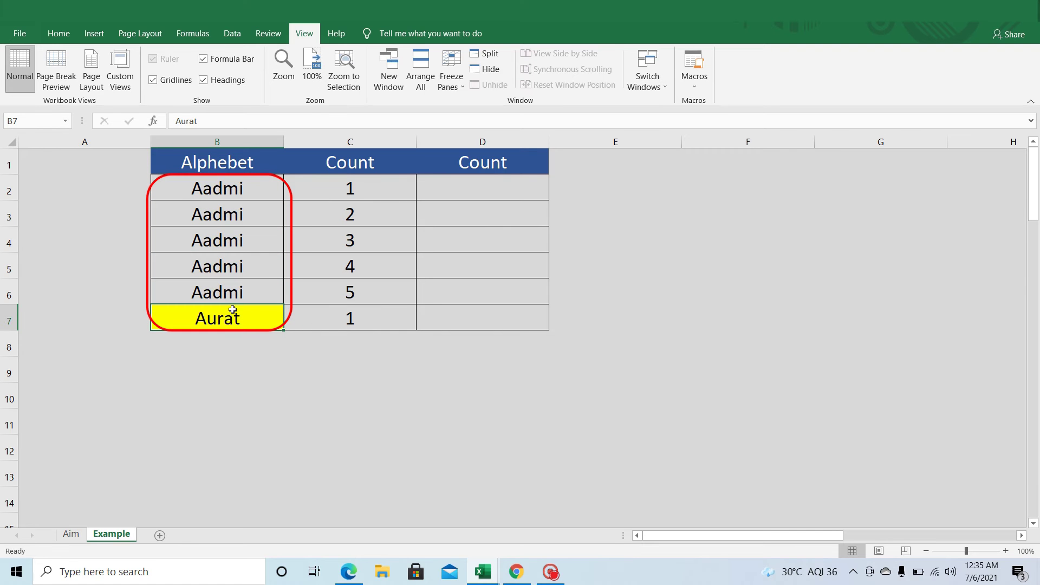
pyautogui.click(351, 322)
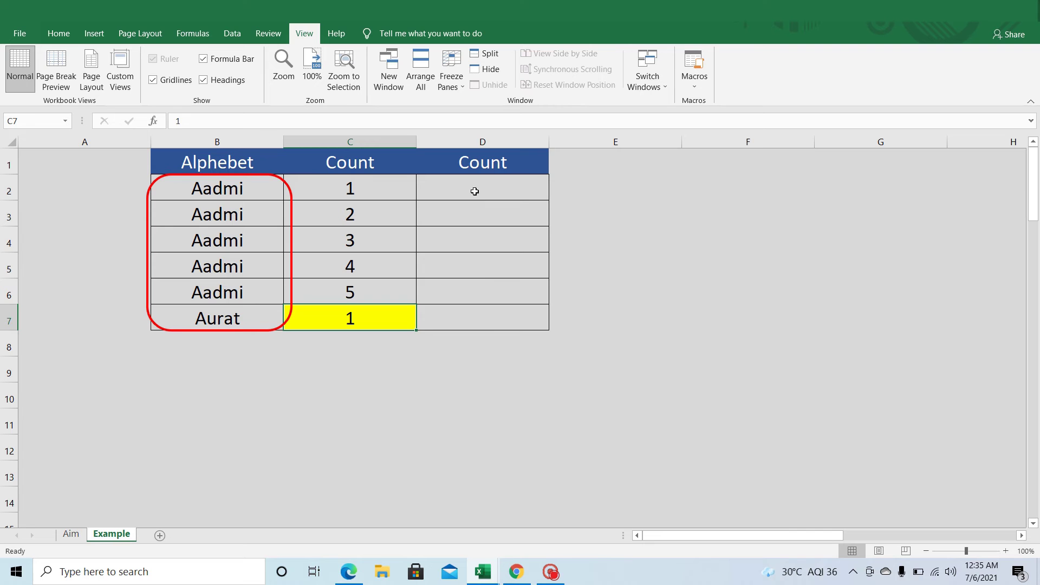
pyautogui.moveTo(475, 192); pyautogui.dragTo(483, 297)
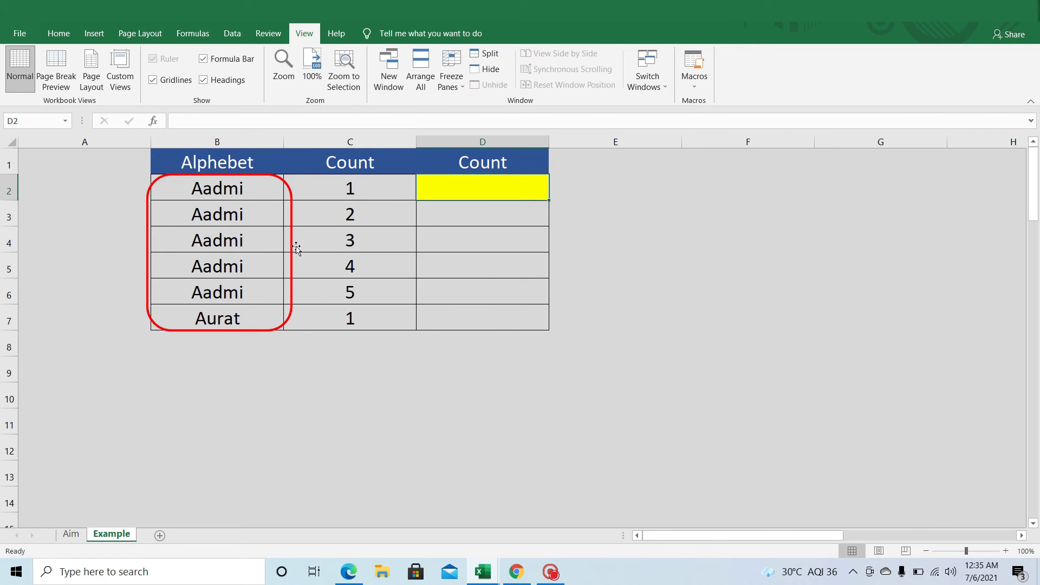
# Shrink the red outline back to B2:B6 and select D2 for the totals
pyautogui.click(289, 330)
pyautogui.moveTo(290, 331); pyautogui.dragTo(287, 306)
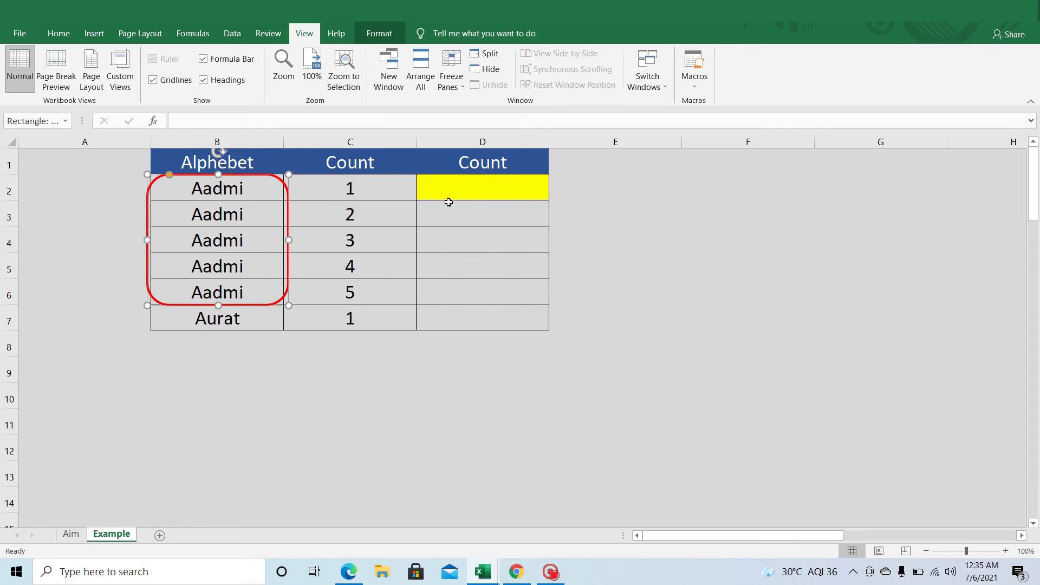
pyautogui.click(457, 188)
pyautogui.moveTo(467, 214); pyautogui.dragTo(462, 196)
pyautogui.click(459, 192)
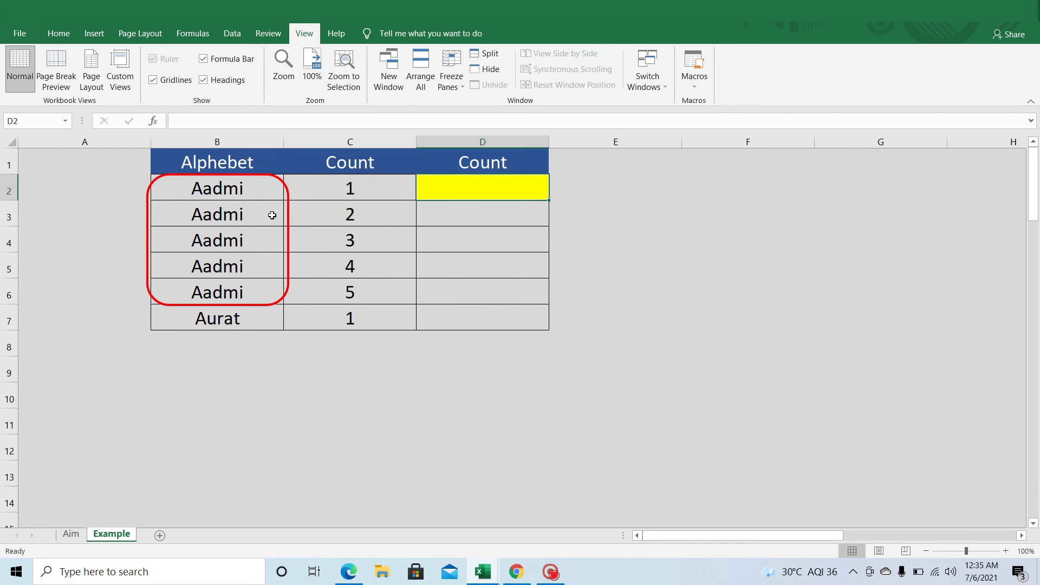
pyautogui.moveTo(244, 193); pyautogui.dragTo(244, 238)
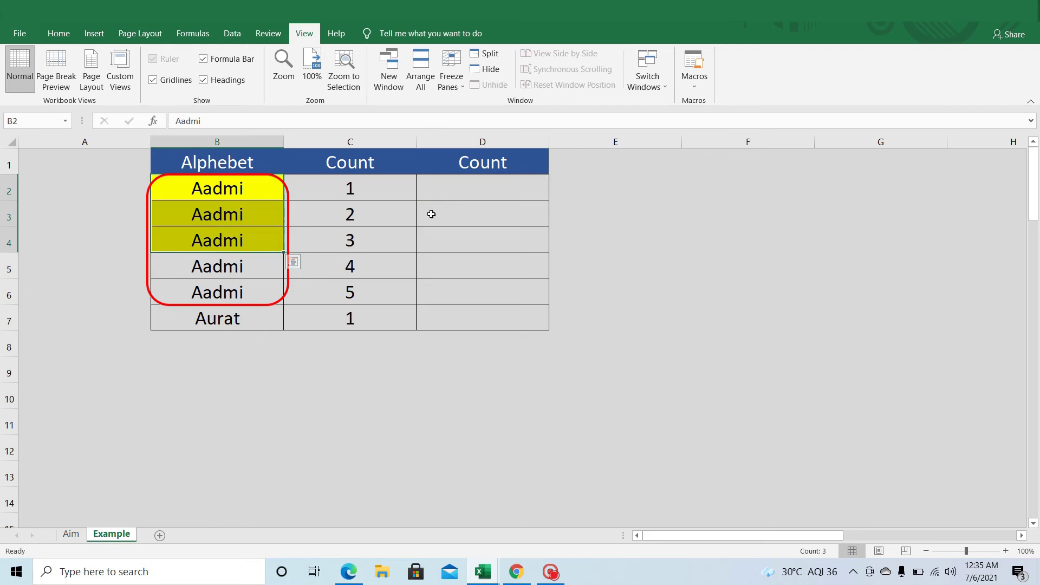
pyautogui.click(465, 191)
pyautogui.click(461, 216)
pyautogui.click(463, 236)
pyautogui.click(458, 189)
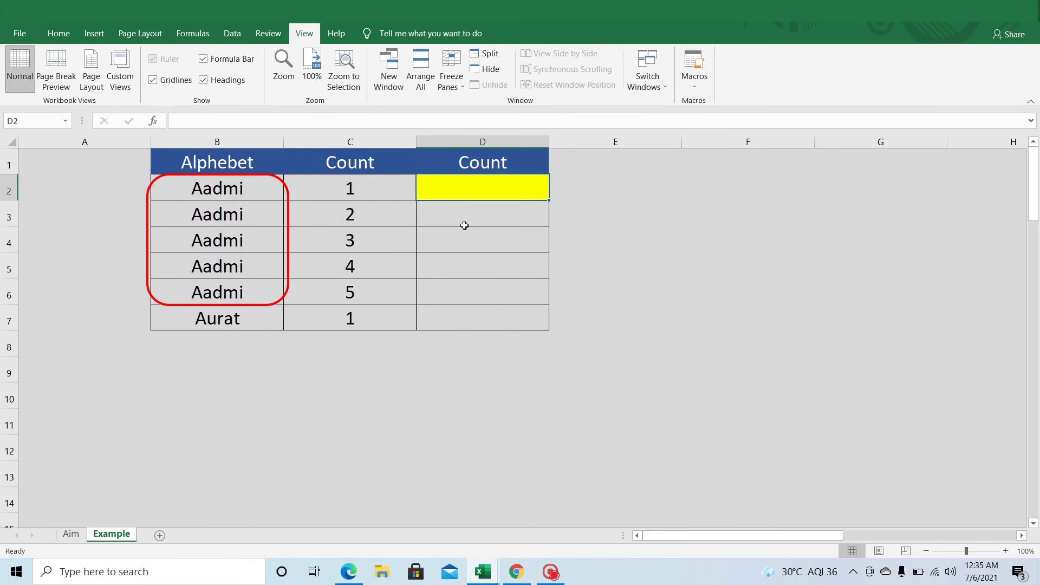
pyautogui.click(460, 213)
pyautogui.click(465, 240)
pyautogui.click(472, 187)
# Enter a total count of 5 in each Aadmi row, D2:D6
pyautogui.write('5')
pyautogui.click(484, 238)
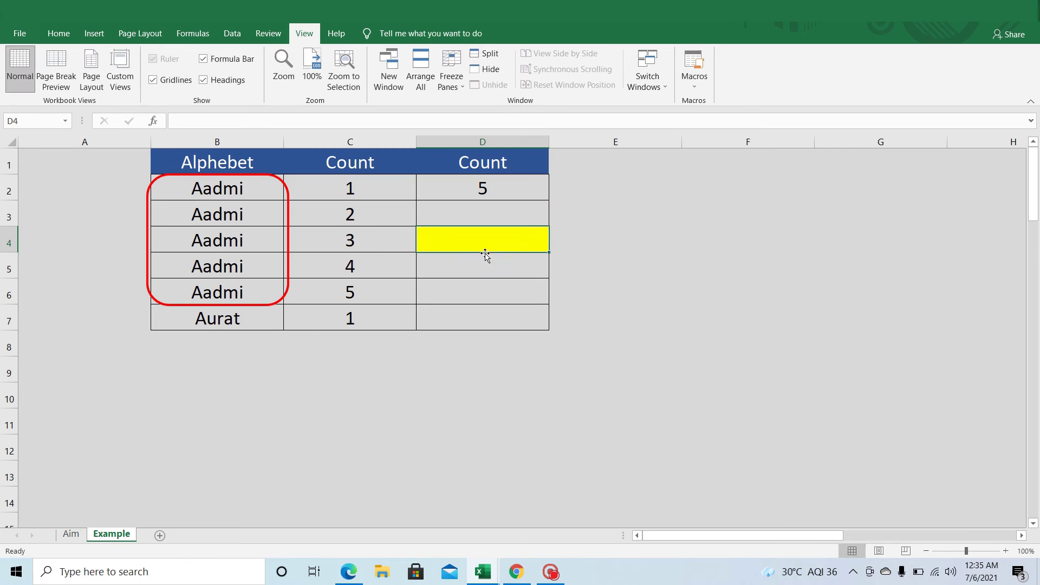
pyautogui.write('5')
pyautogui.click(486, 265)
pyautogui.write('5')
pyautogui.click(474, 211)
pyautogui.write('5')
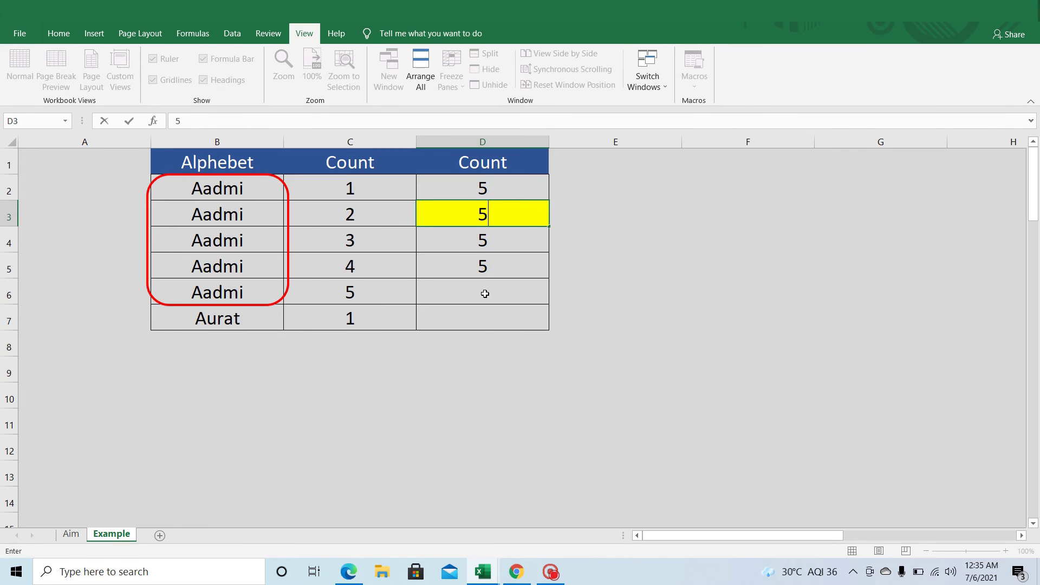
pyautogui.click(480, 287)
pyautogui.write('5')
pyautogui.click(481, 325)
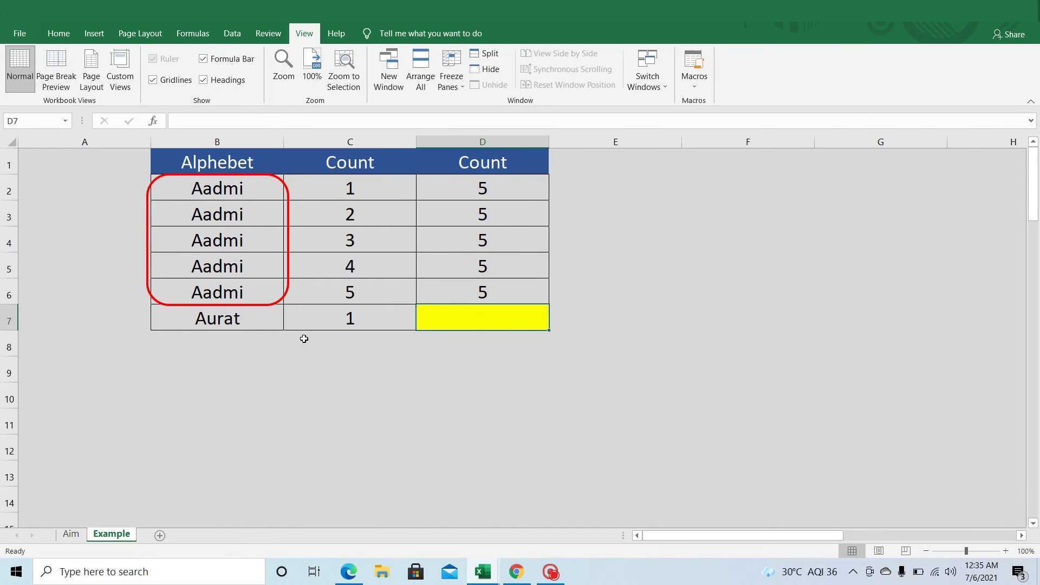
# Stretch the outline to enclose Aurat and enter 1 in D7
pyautogui.click(238, 304)
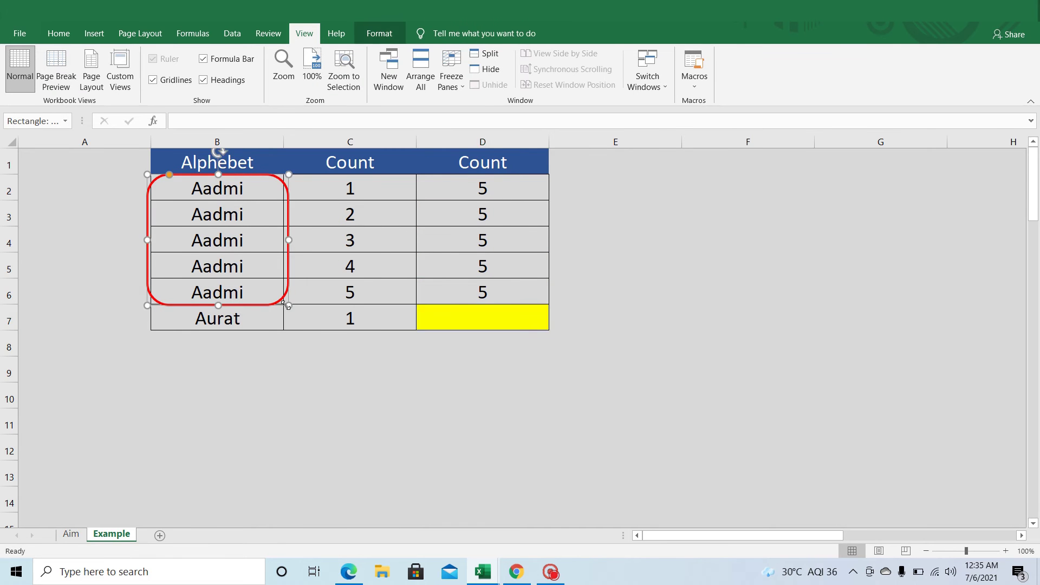
pyautogui.moveTo(287, 306); pyautogui.dragTo(286, 330)
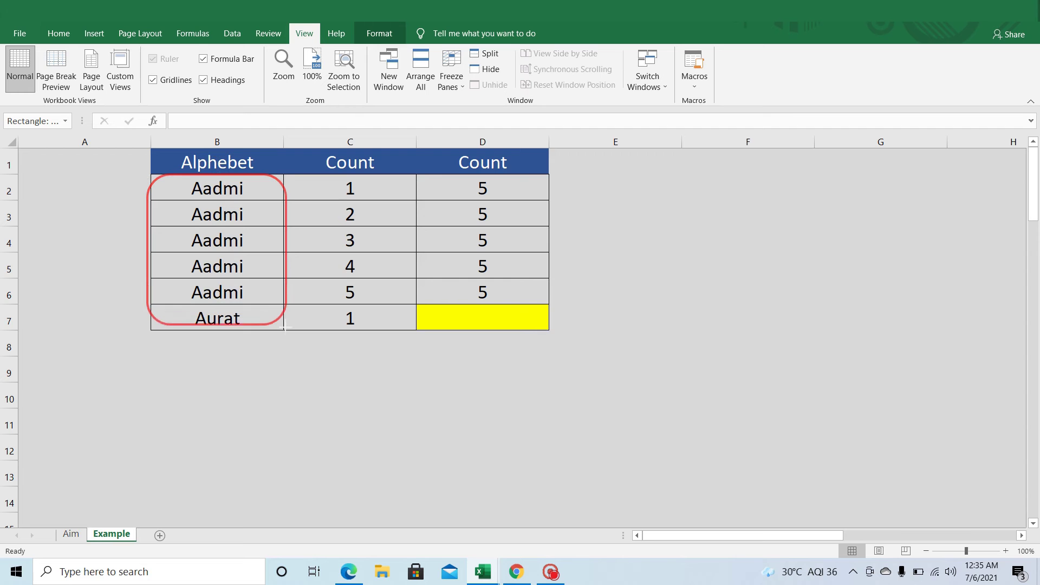
pyautogui.click(472, 317)
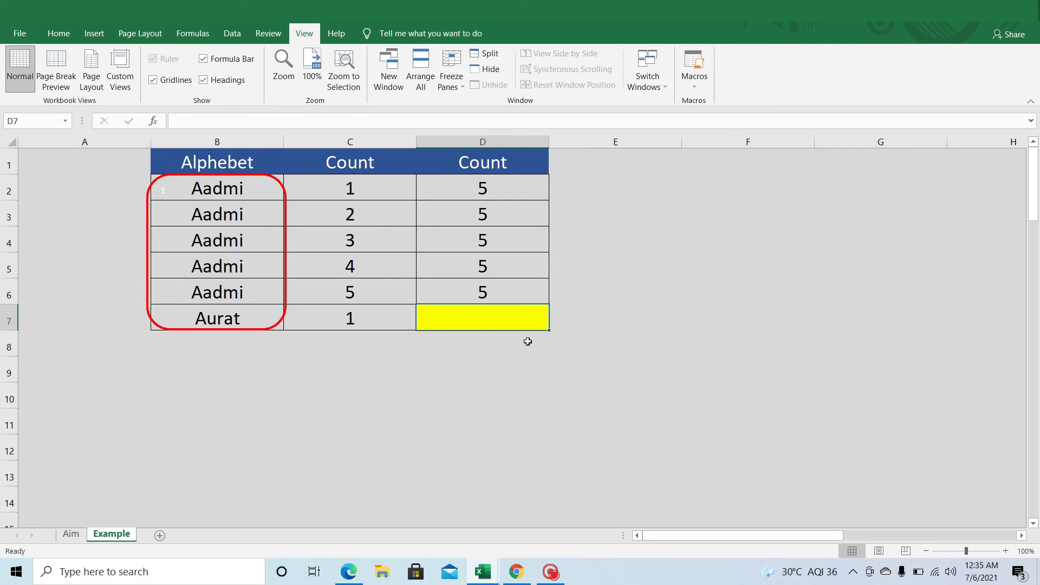
pyautogui.write('1')
pyautogui.click(469, 381)
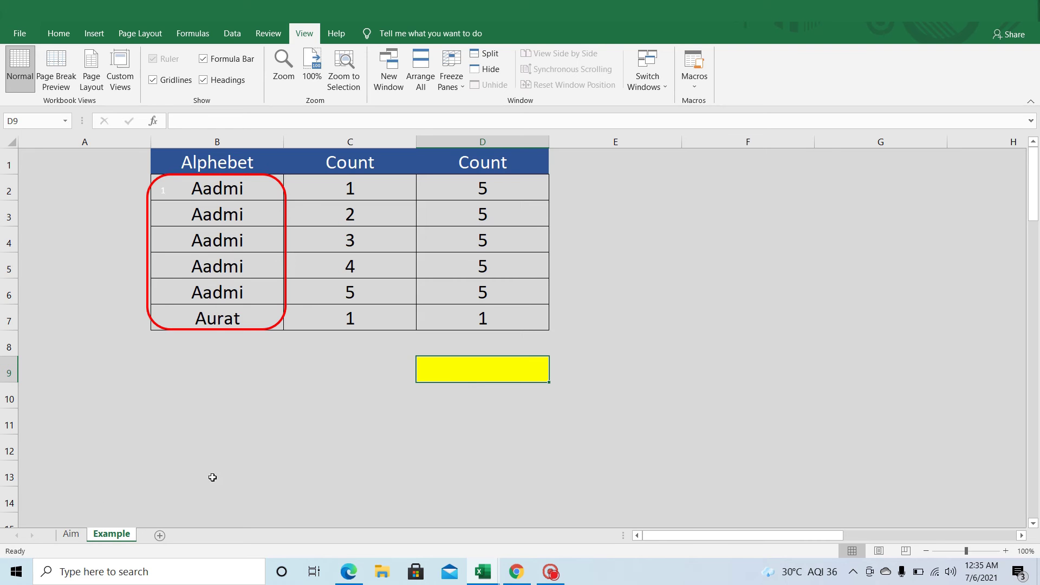
# Delete the values in C2:D6 on the Aim sheet, leaving C2 selected
pyautogui.click(73, 536)
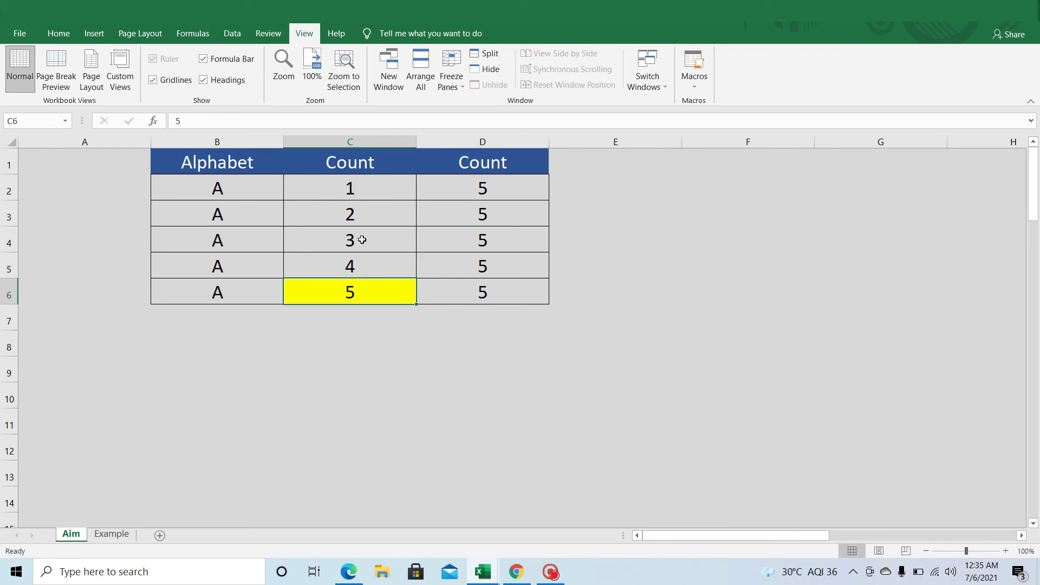
pyautogui.click(347, 189)
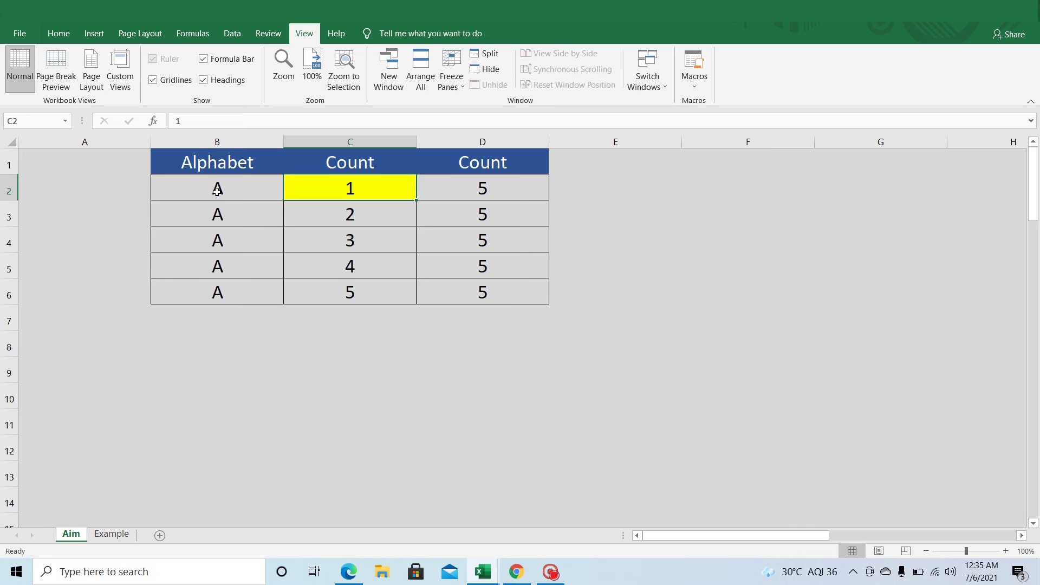
pyautogui.moveTo(374, 190)
pyautogui.mouseDown()
pyautogui.moveTo(452, 286)
pyautogui.moveTo(513, 294)
pyautogui.mouseUp()
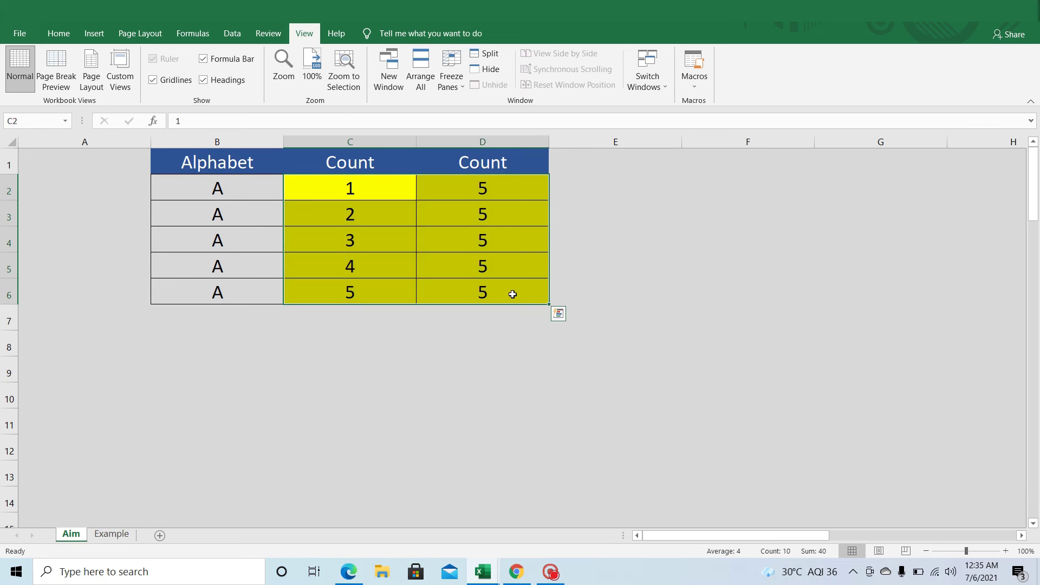
pyautogui.press('Delete')
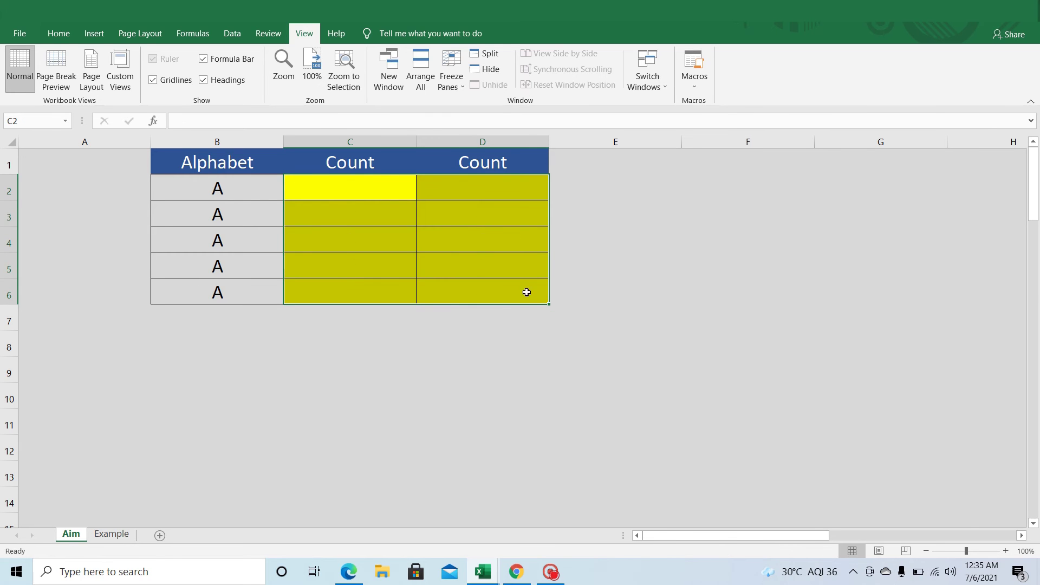
pyautogui.click(349, 193)
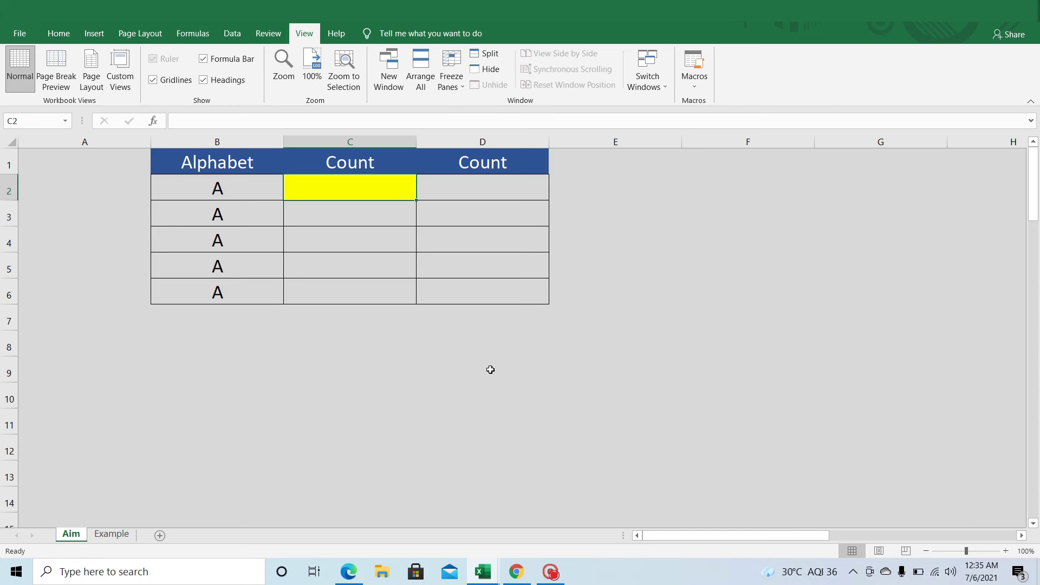
# Start a COUNTIF in C2 with the range B2:B2
pyautogui.write('=')
pyautogui.write('cou')
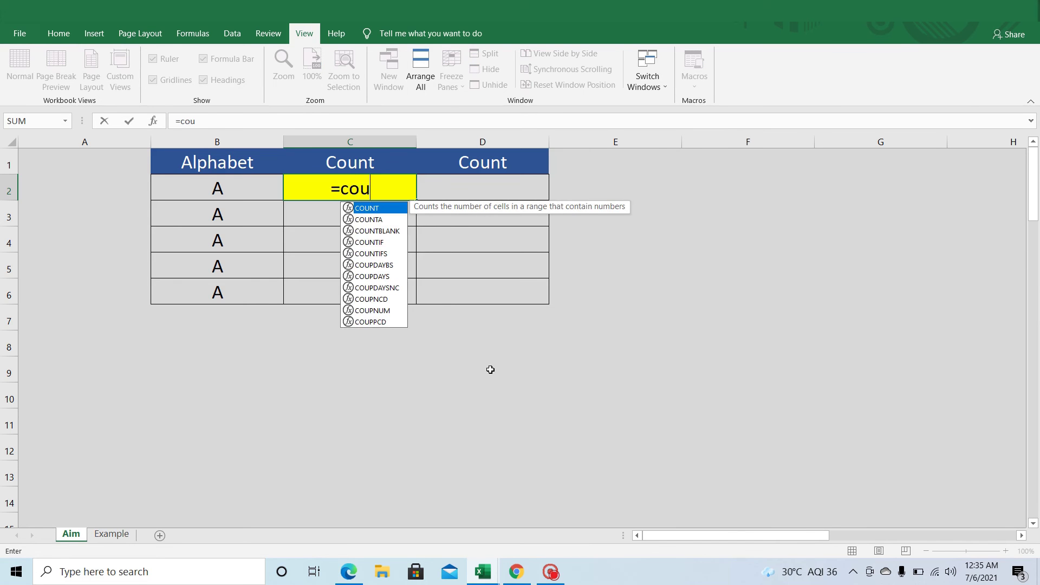
pyautogui.press('Down')
pyautogui.press('Down')
pyautogui.press('Down')
pyautogui.press('Down')
pyautogui.press('Up')
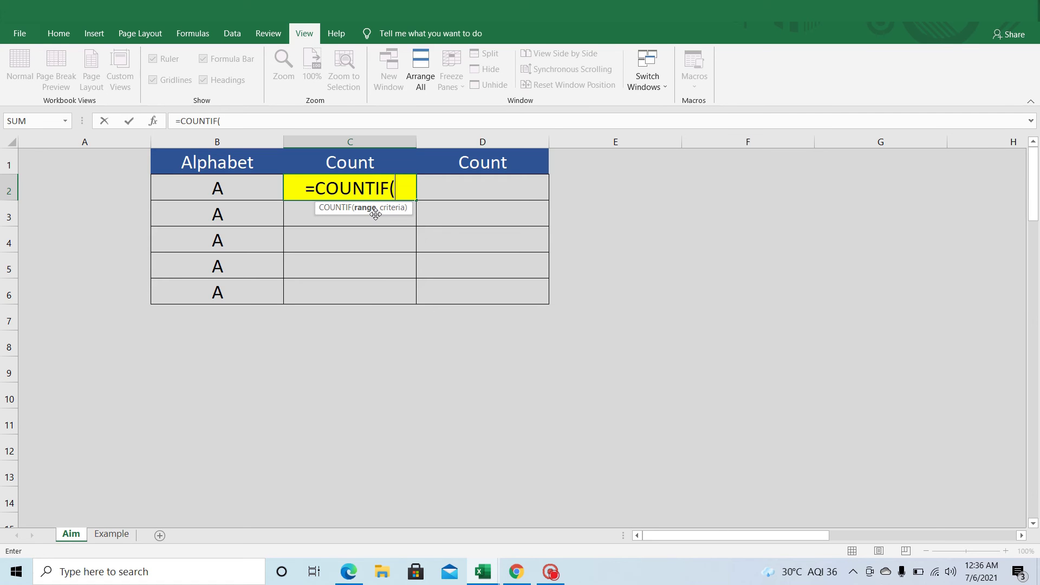
pyautogui.click(235, 190)
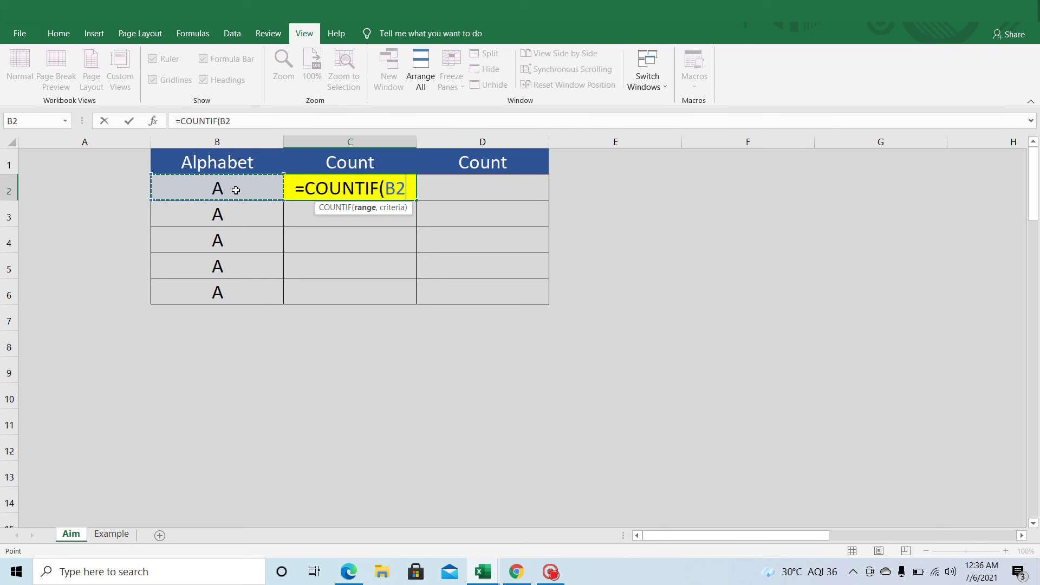
pyautogui.press('F8')
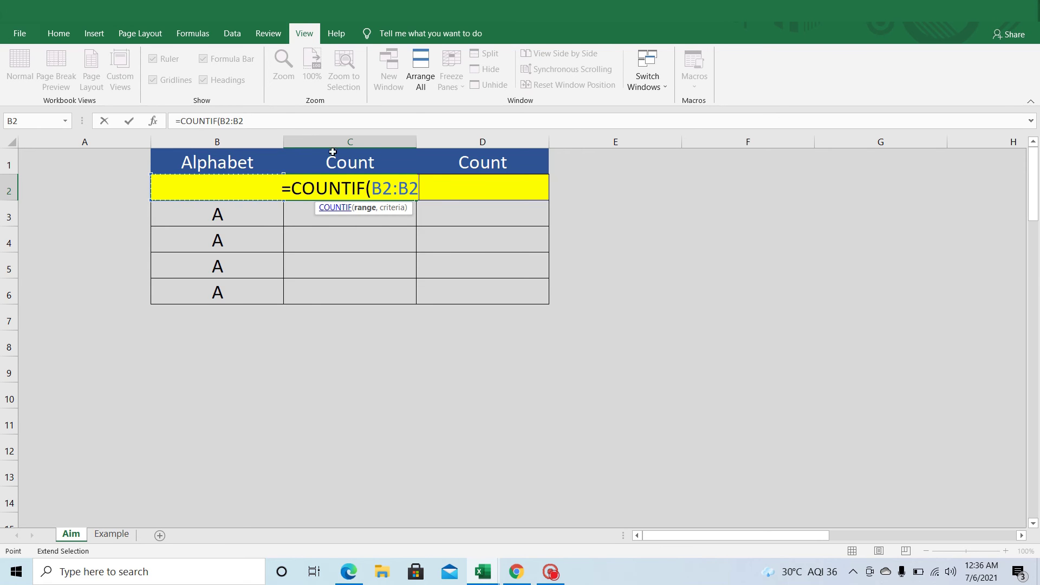
# Add B2 as the criteria, commit, then reopen C2's formula to redo it
pyautogui.write(',')
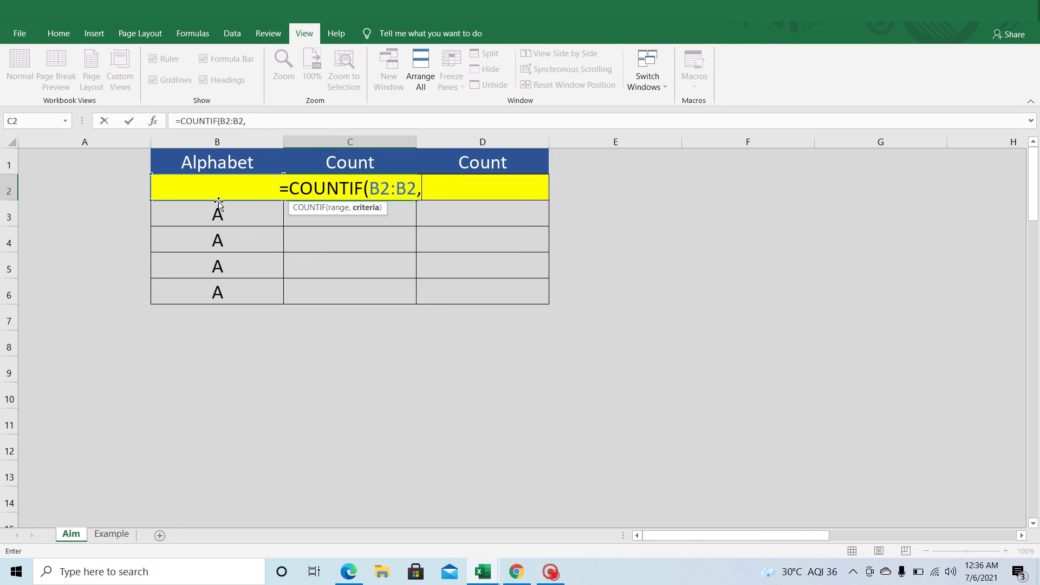
pyautogui.click(198, 193)
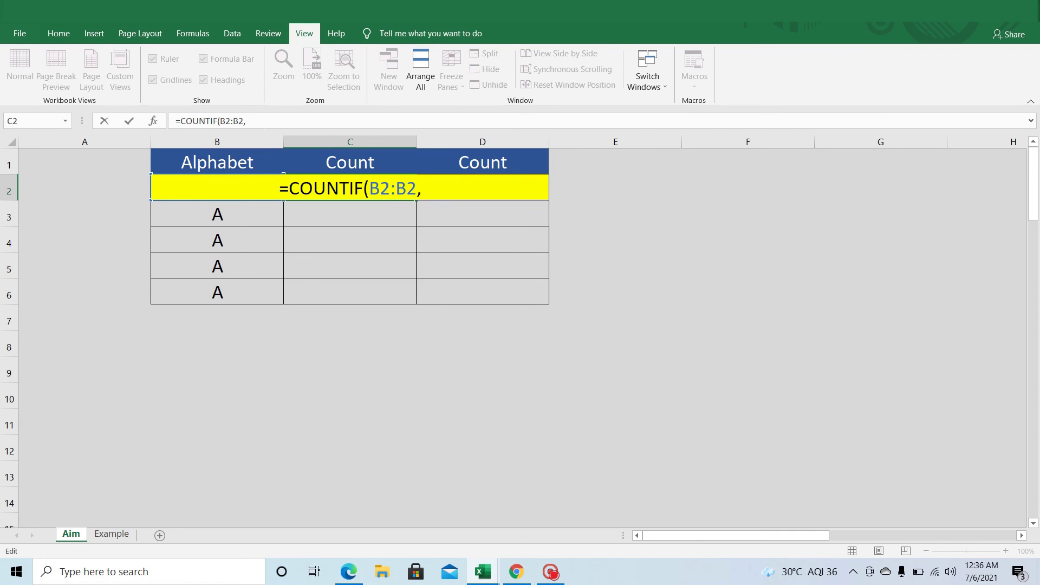
pyautogui.click(247, 121)
pyautogui.write('b2')
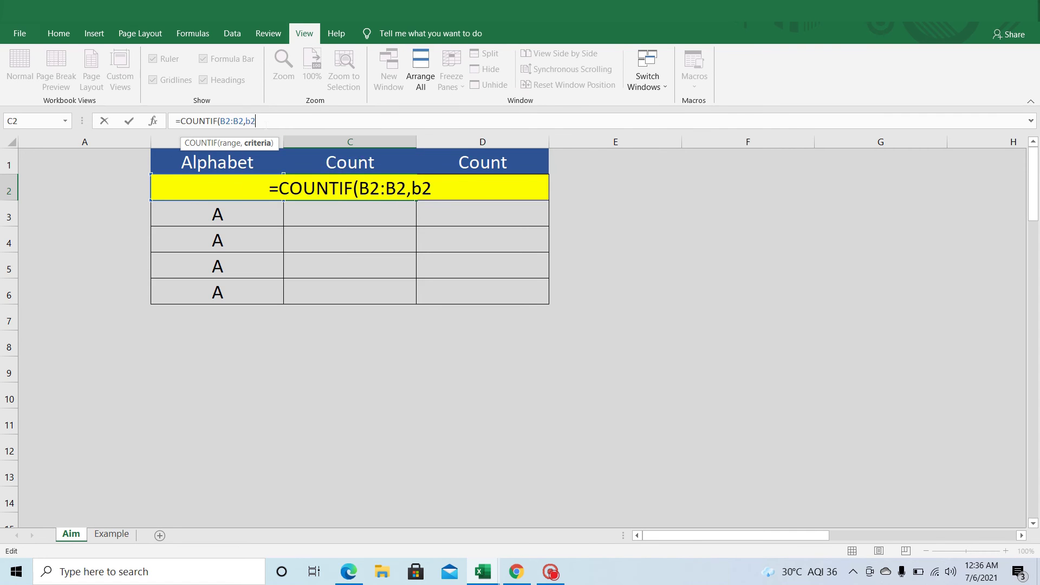
pyautogui.click(209, 222)
pyautogui.click(314, 183)
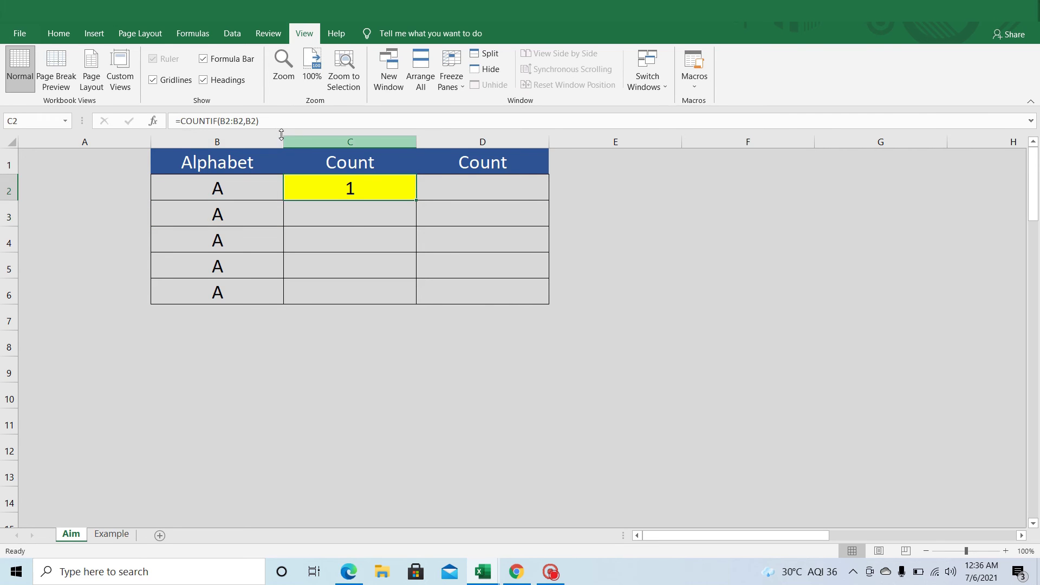
pyautogui.press('F2')
# Correct C2's formula to =COUNTIF(B2:B2,B2) and commit it
pyautogui.press('BackSpace')
pyautogui.press('BackSpace')
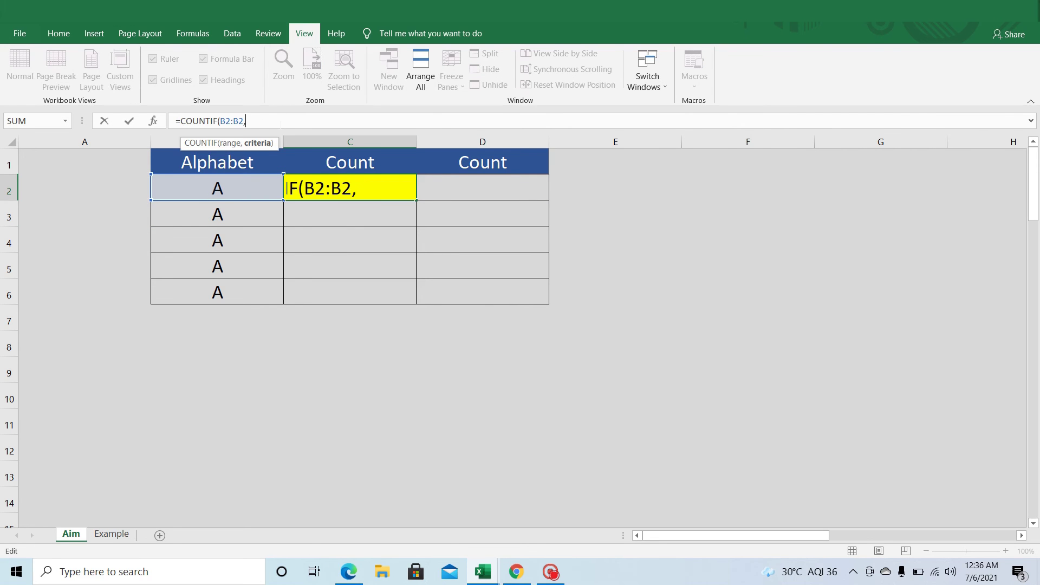
pyautogui.click(211, 206)
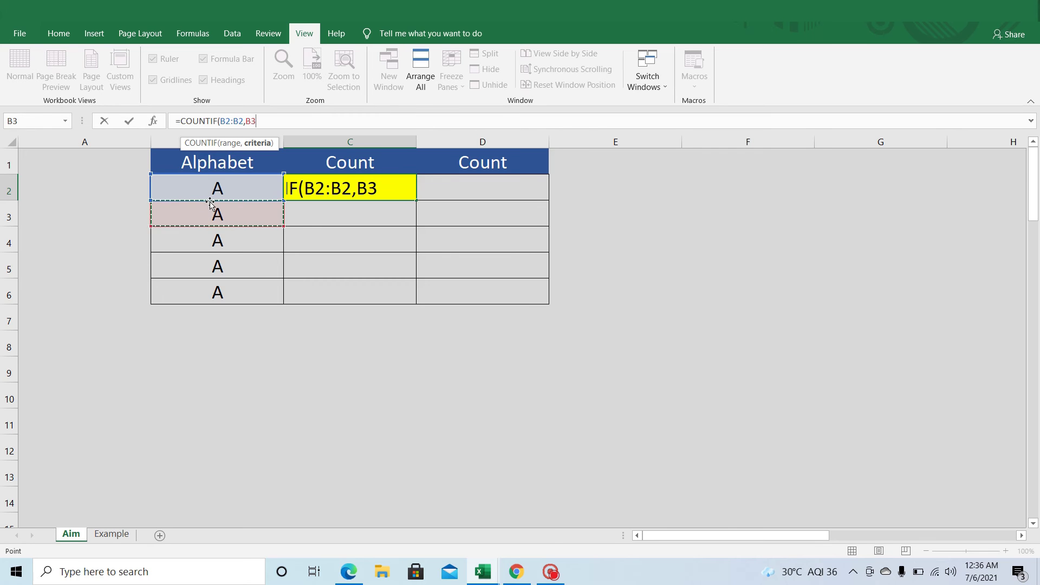
pyautogui.click(210, 198)
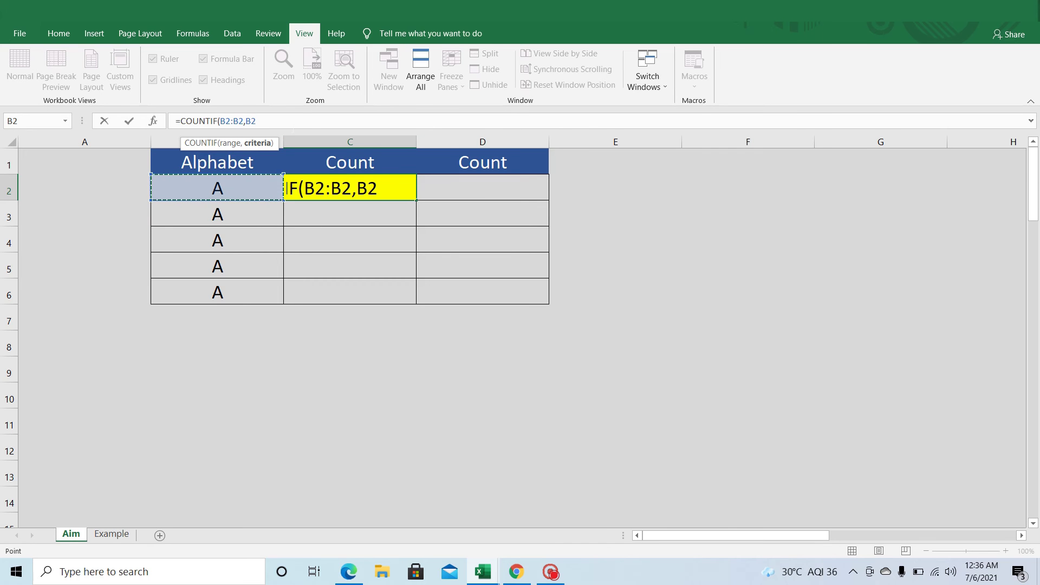
pyautogui.write(')')
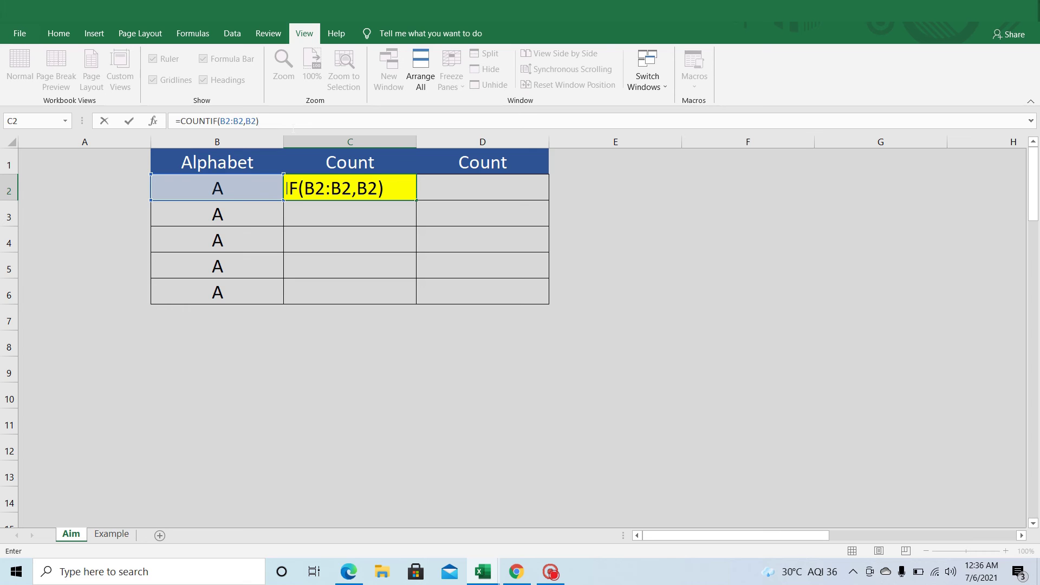
pyautogui.press('Return')
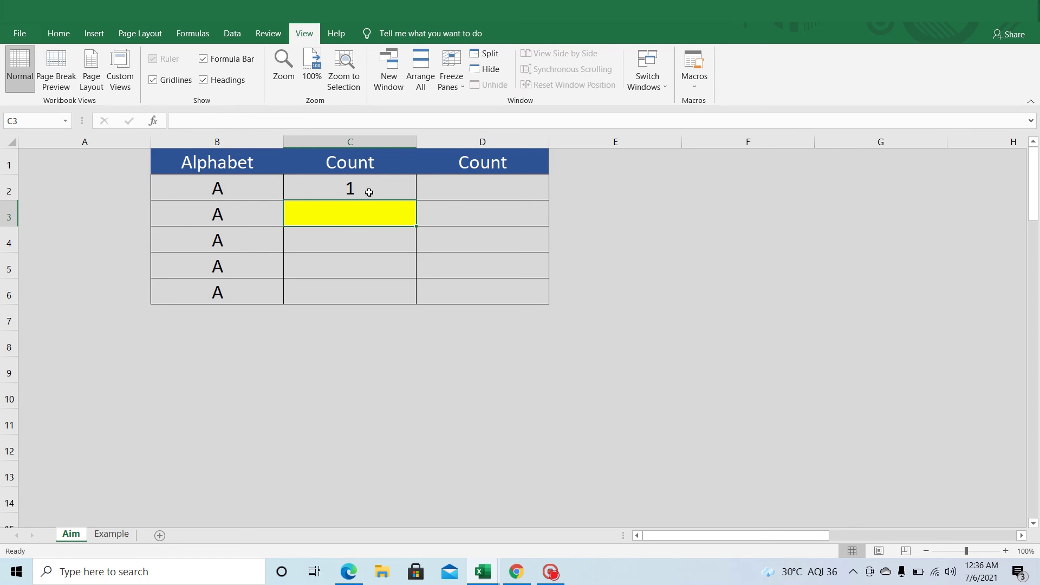
# Fill C2's formula down to C6 and inspect the copied formula in C3
pyautogui.click(367, 197)
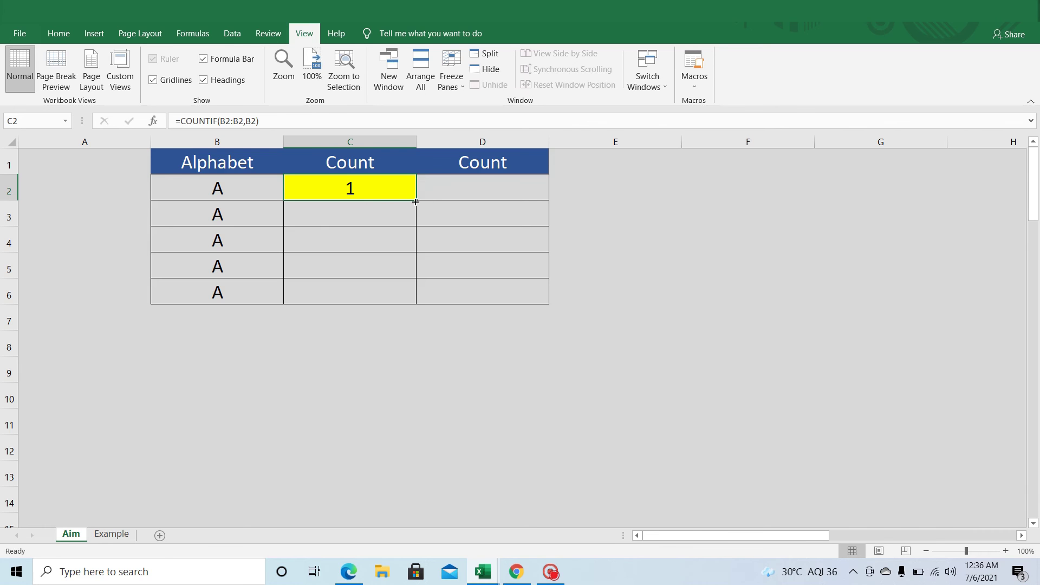
pyautogui.moveTo(419, 201); pyautogui.dragTo(416, 302)
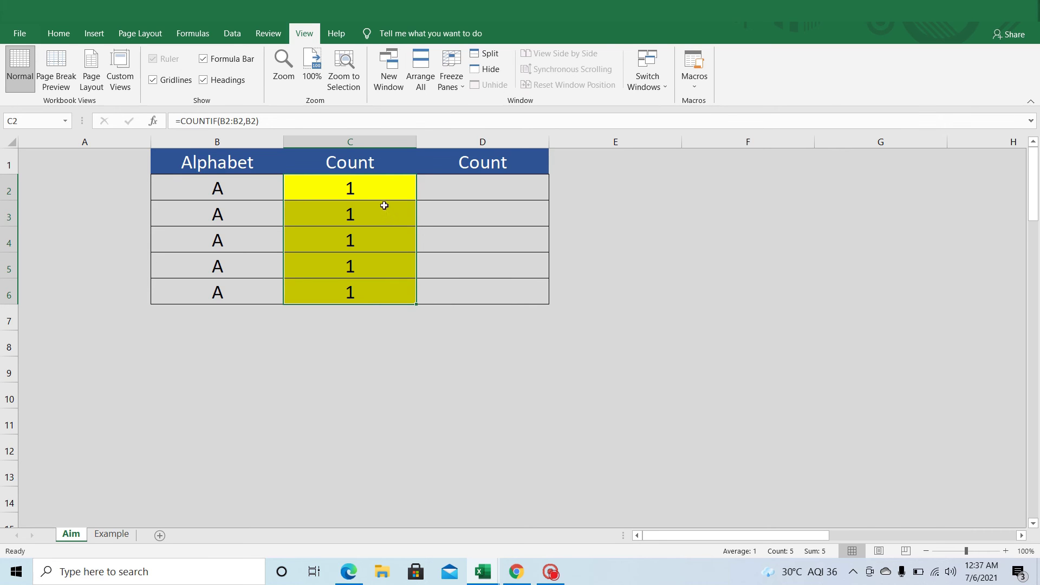
pyautogui.click(363, 216)
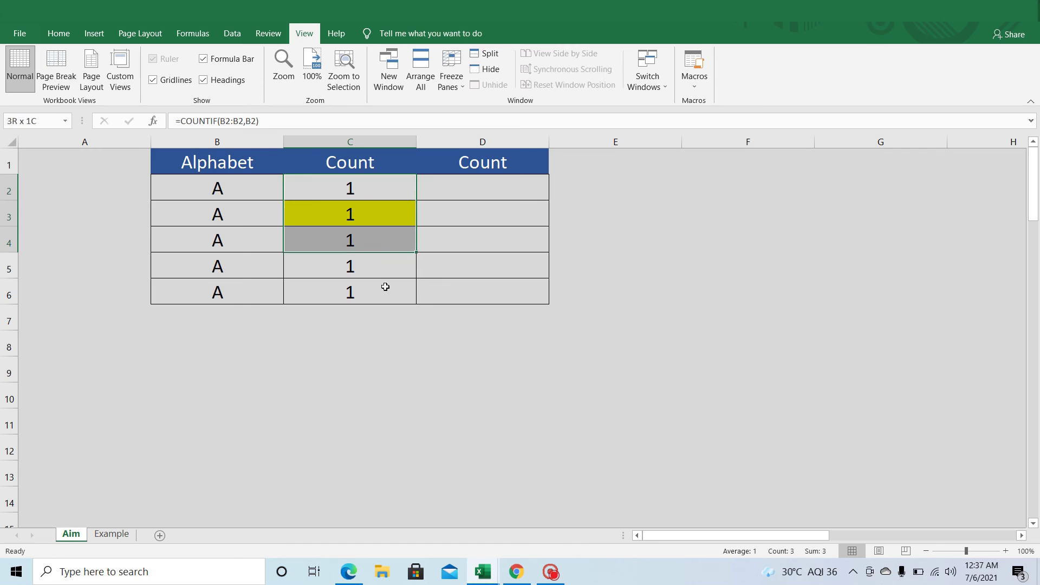
pyautogui.moveTo(388, 189); pyautogui.dragTo(384, 293)
pyautogui.click(396, 217)
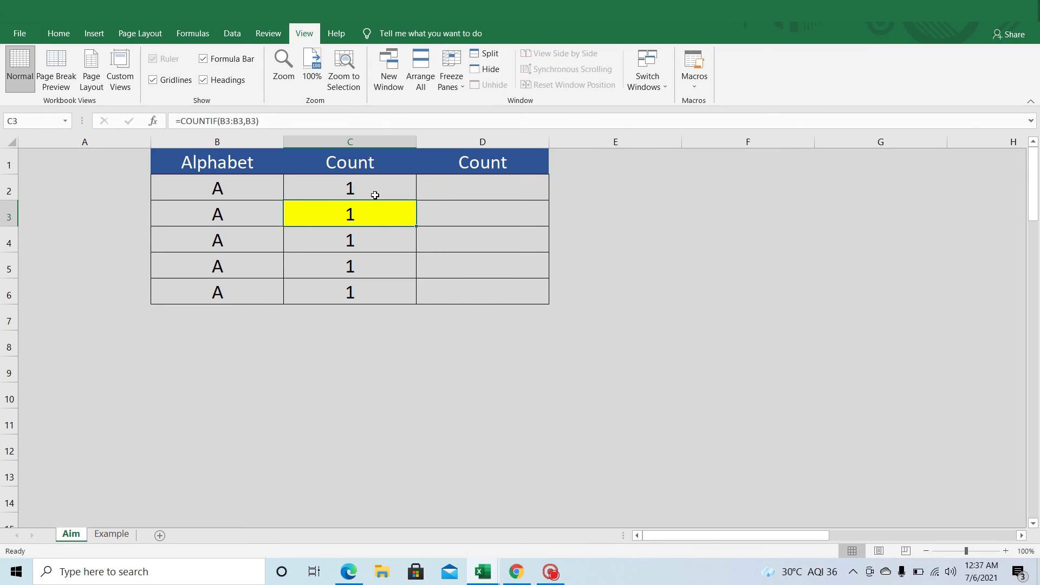
pyautogui.click(347, 189)
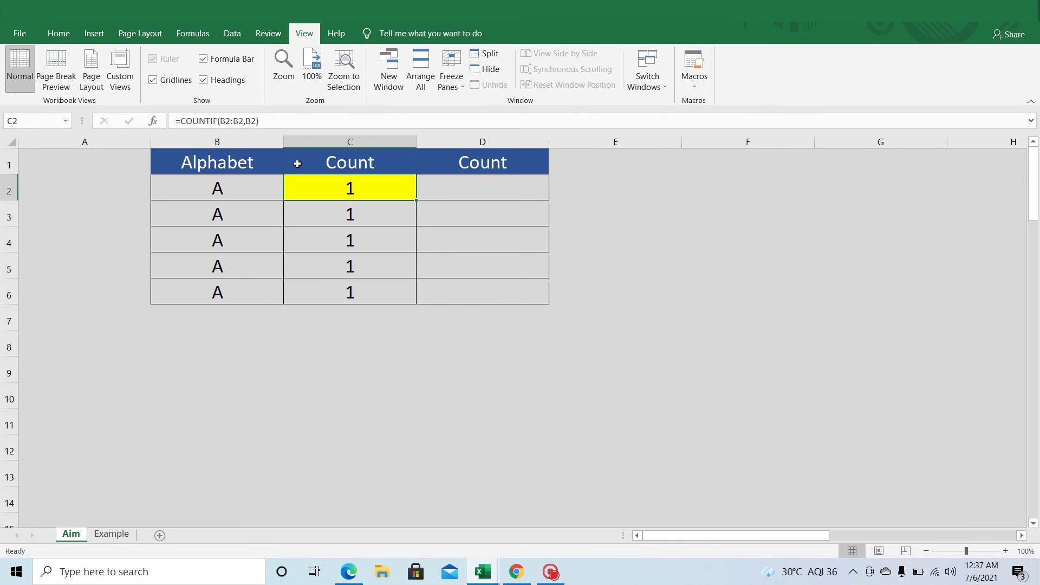
# Inspect the COUNTIF references in C2 through C5 in edit mode
pyautogui.click(259, 121)
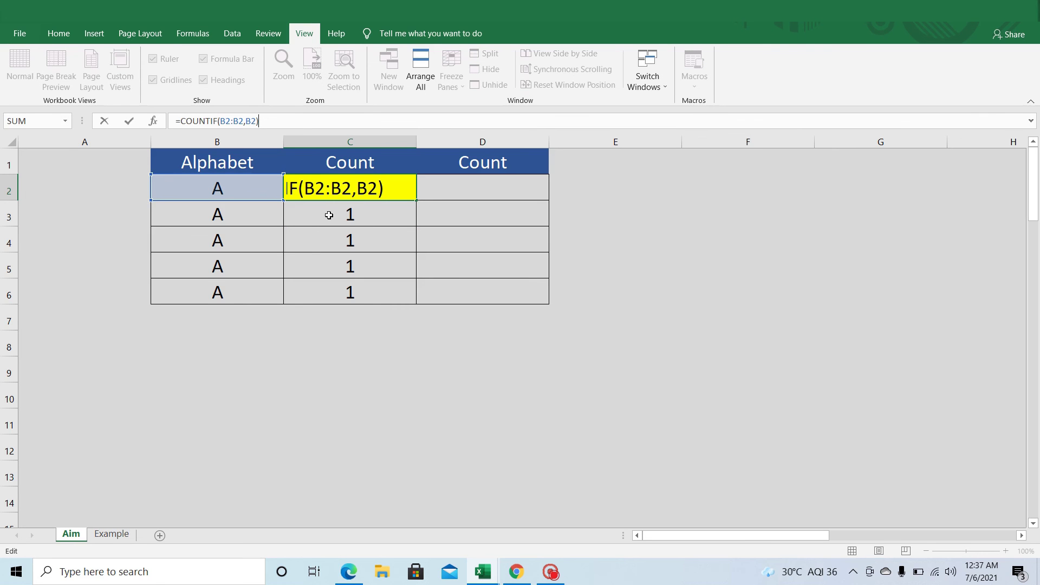
pyautogui.click(331, 212)
pyautogui.press('F2')
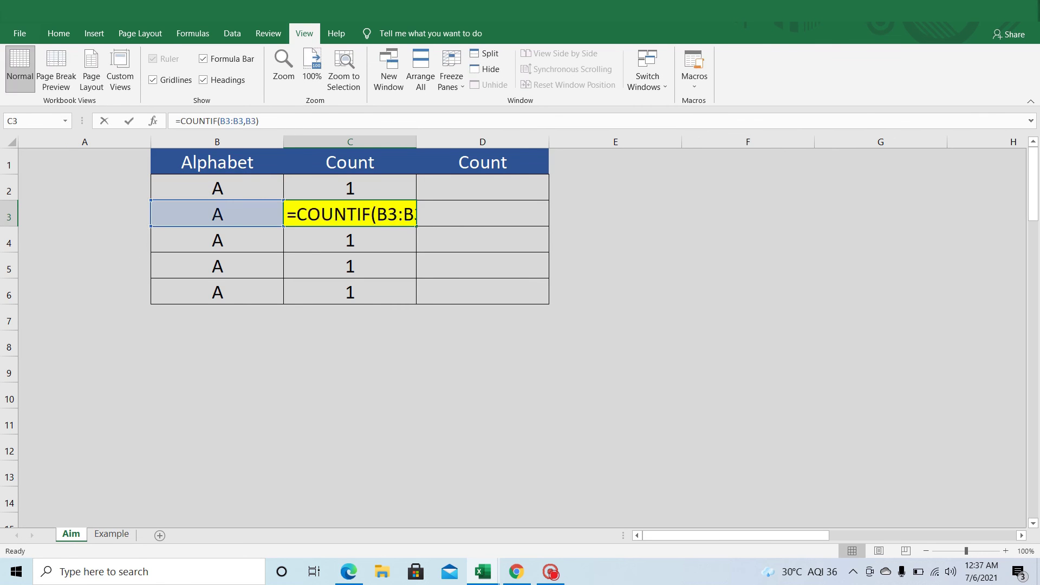
pyautogui.click(333, 239)
pyautogui.press('F2')
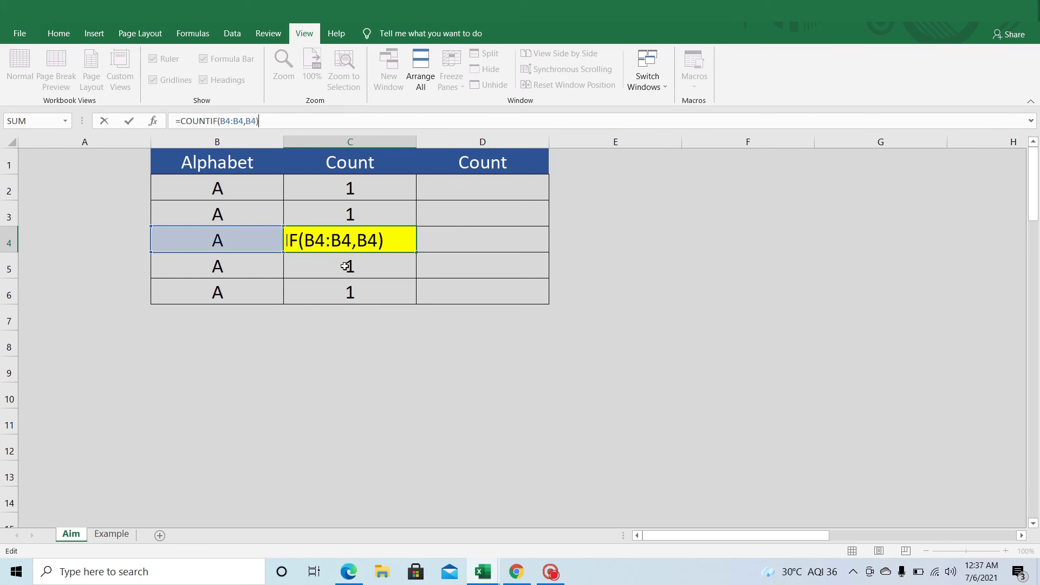
pyautogui.click(344, 266)
pyautogui.press('F2')
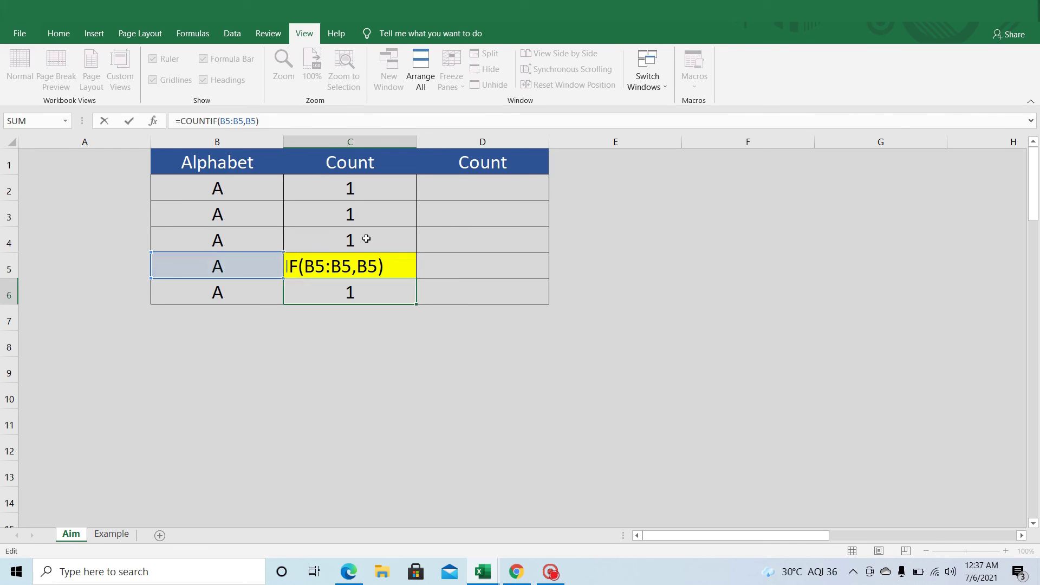
pyautogui.press('Return')
pyautogui.click(345, 189)
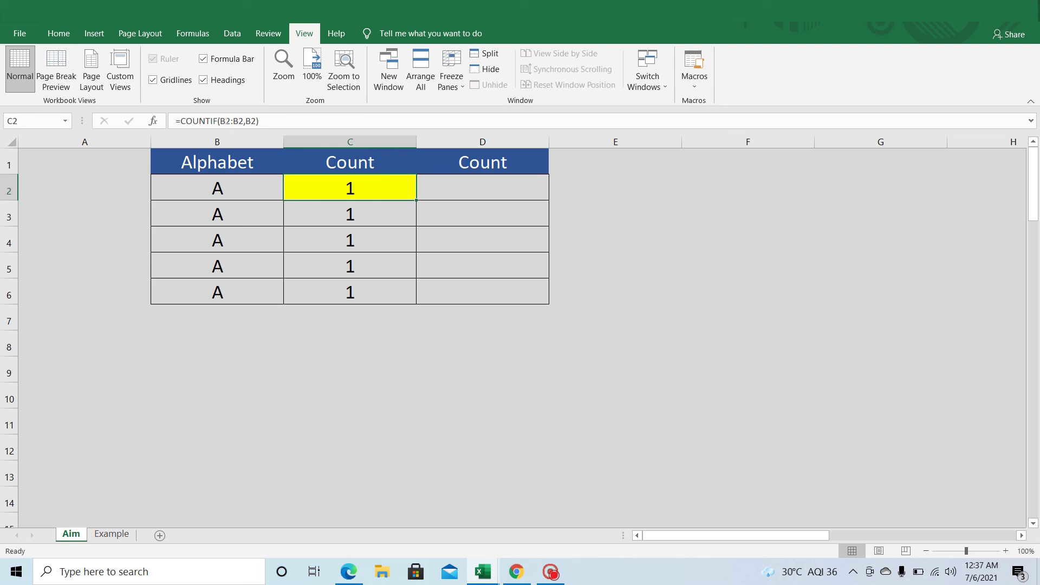
# Anchor C2's range start so it reads =COUNTIF(B$2:B2,B2)
pyautogui.press('F2')
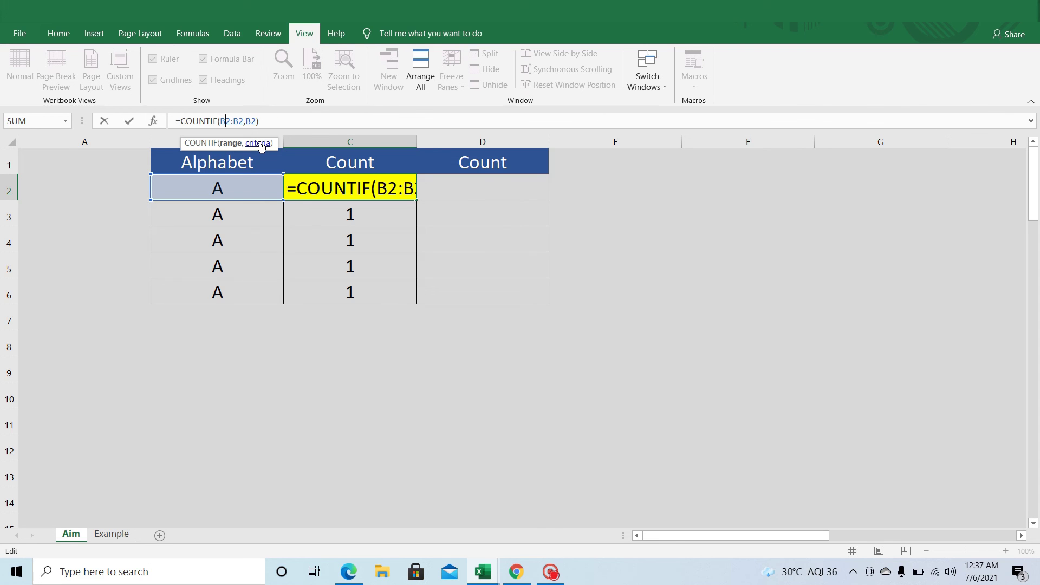
pyautogui.write('$')
pyautogui.press('Return')
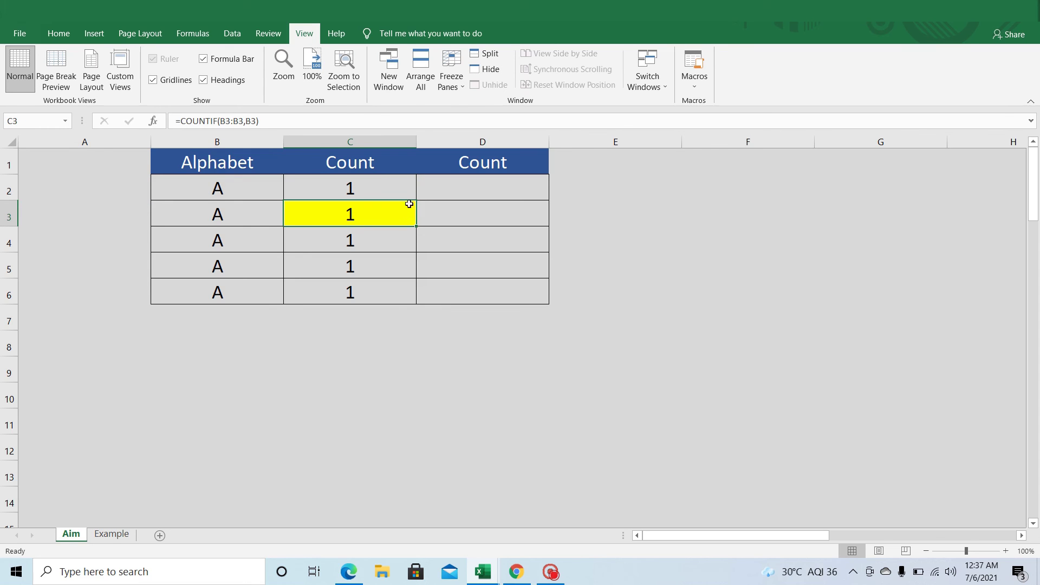
pyautogui.click(412, 198)
# Fill the anchored formula down to C6 and confirm C3 reads =COUNTIF(B$2:B3,B3)
pyautogui.moveTo(412, 197)
pyautogui.mouseDown()
pyautogui.moveTo(418, 299)
pyautogui.moveTo(430, 287)
pyautogui.mouseUp()
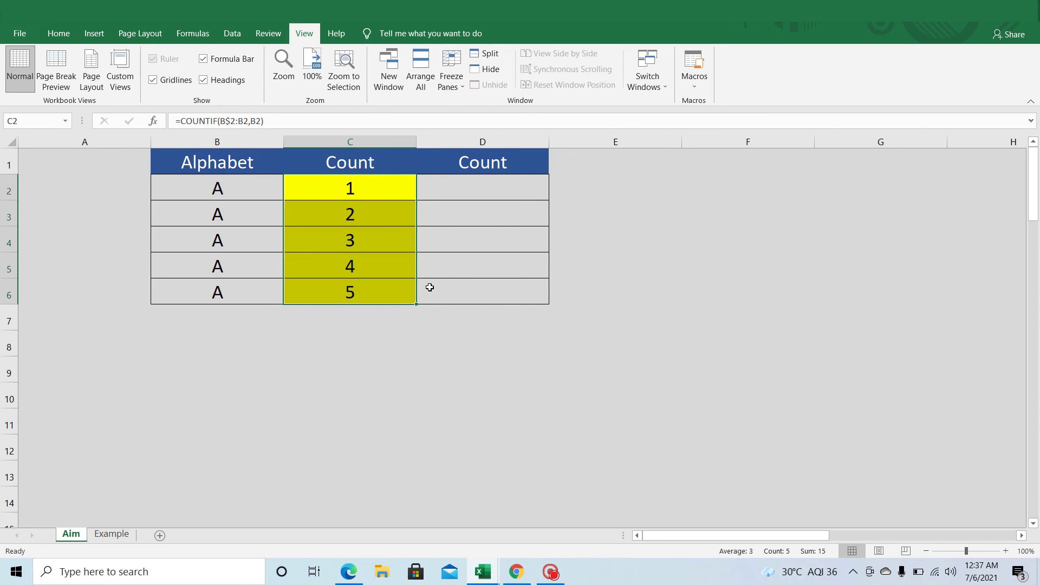
pyautogui.click(337, 216)
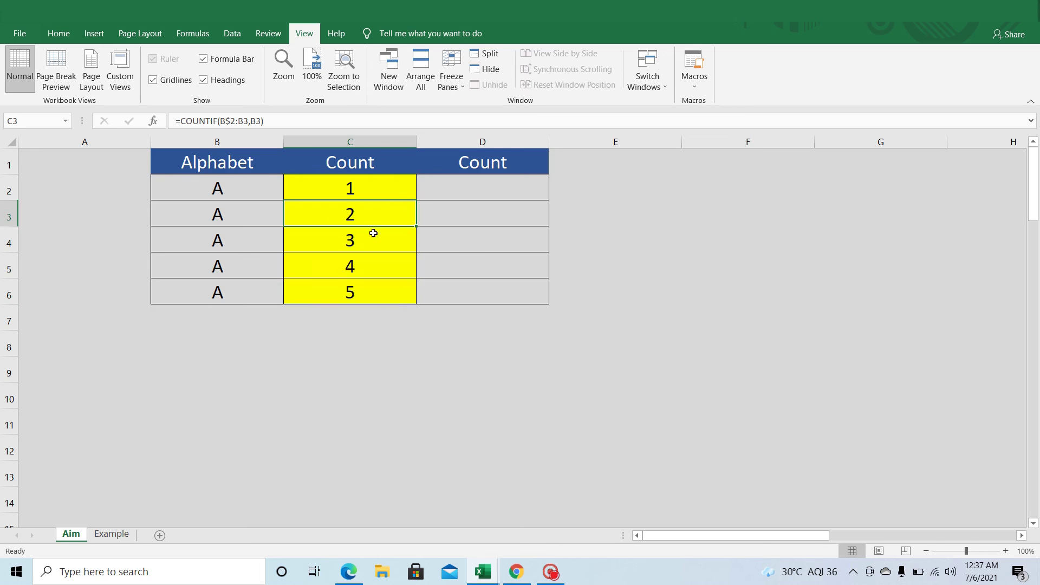
pyautogui.click(360, 185)
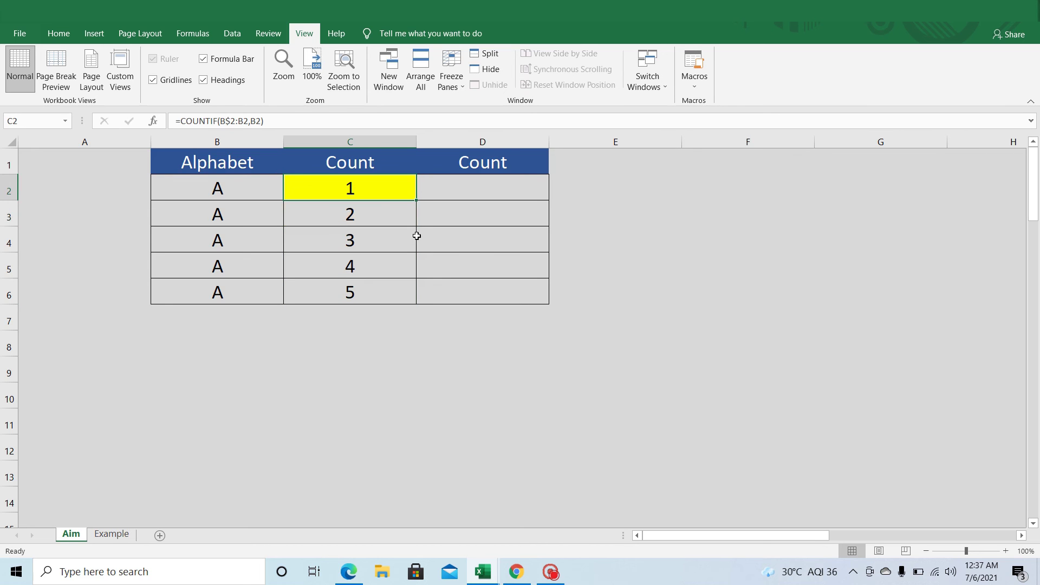
pyautogui.click(376, 213)
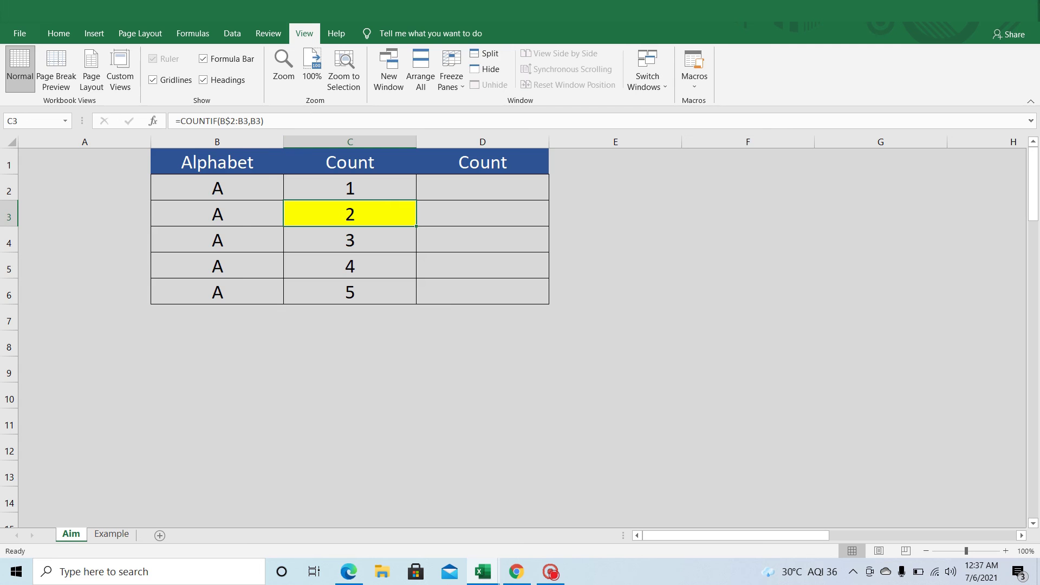
pyautogui.press('F2')
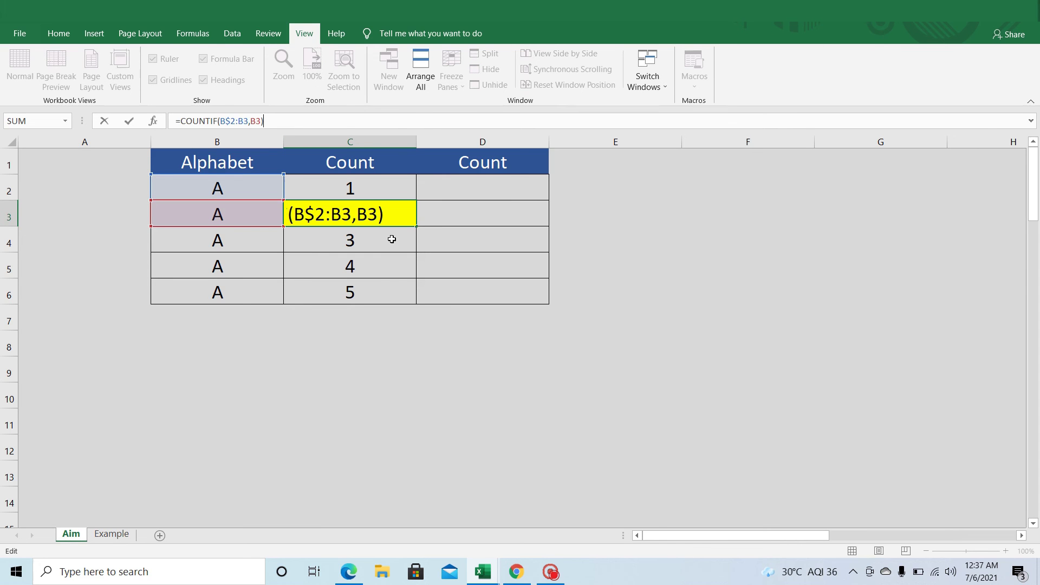
pyautogui.press('Escape')
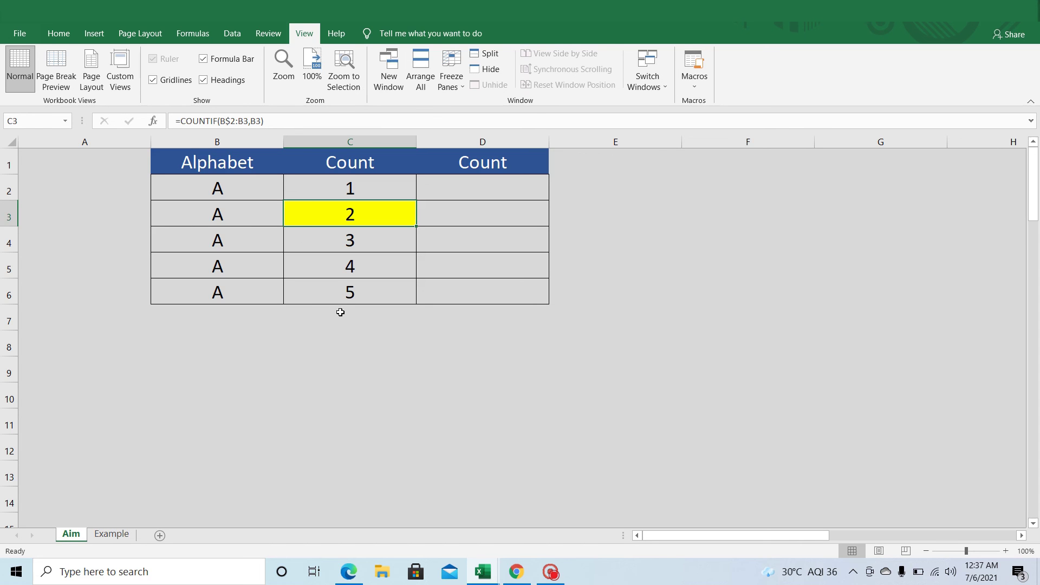
pyautogui.click(341, 187)
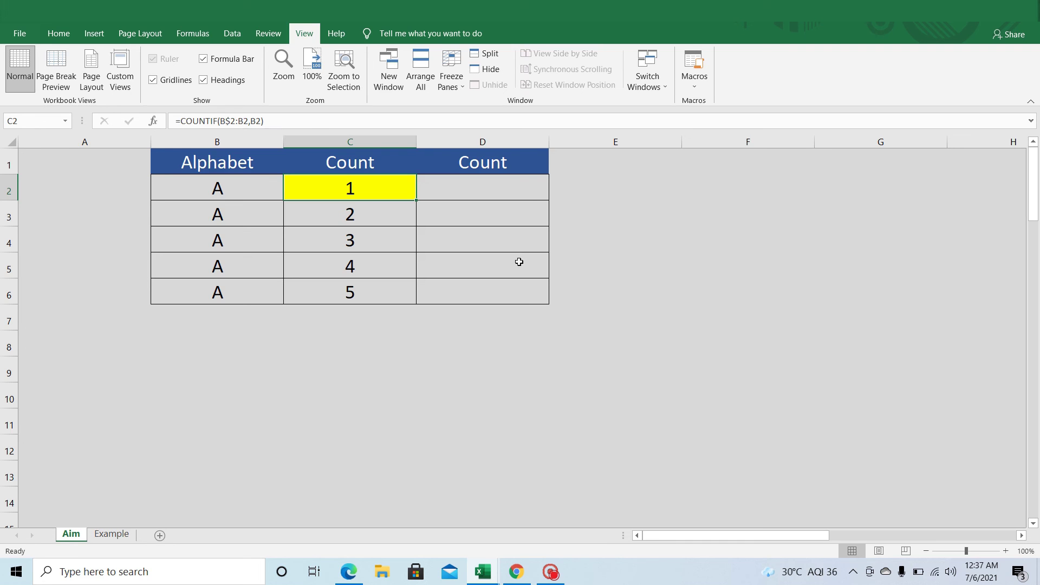
# Enter =COUNTIF(B2:B6,B2) in D2 to count the total A entries
pyautogui.click(463, 188)
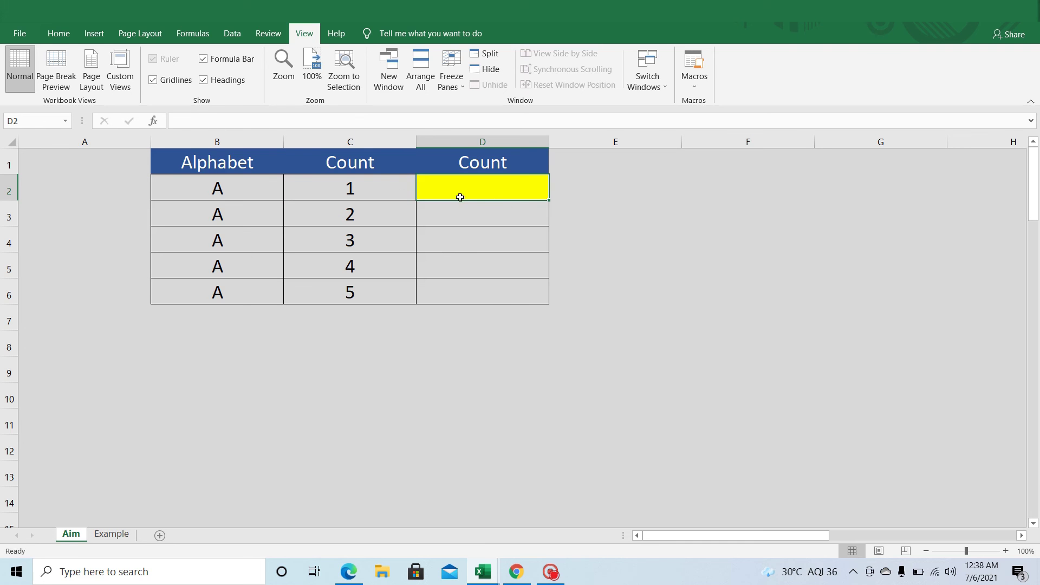
pyautogui.write('=co')
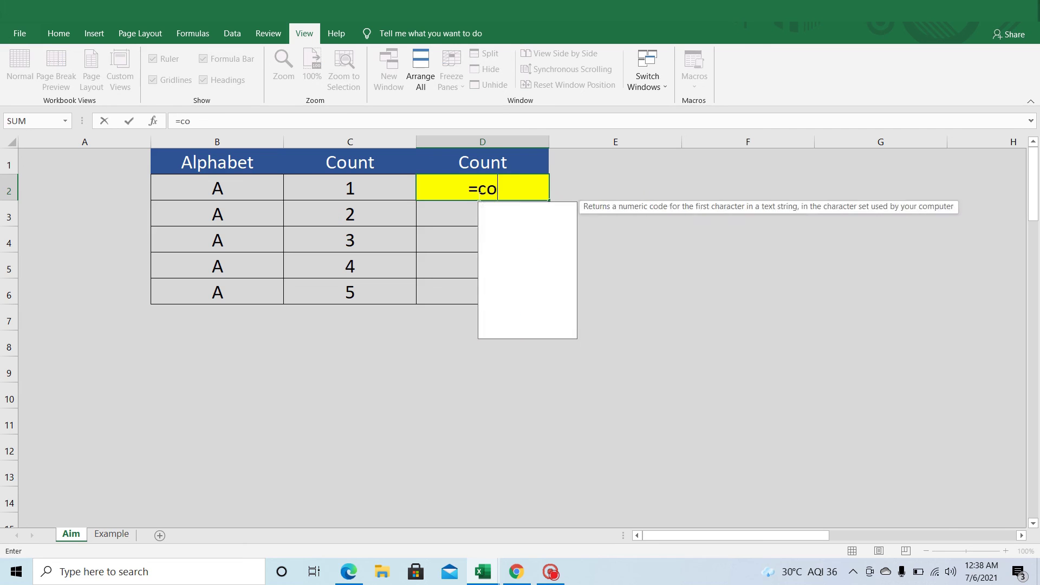
pyautogui.write('u')
pyautogui.press('Tab')
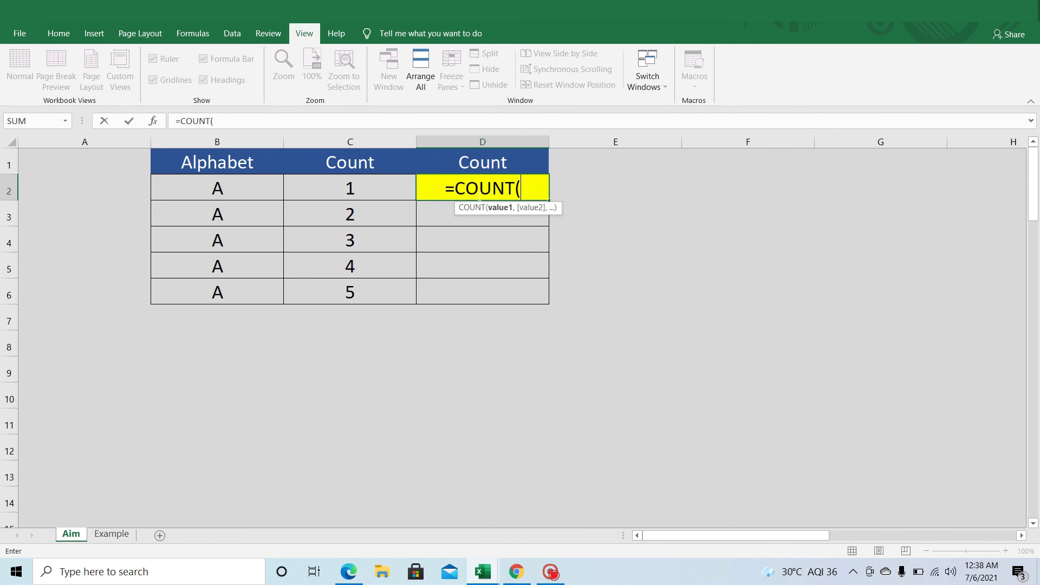
pyautogui.press('BackSpace')
pyautogui.press('BackSpace')
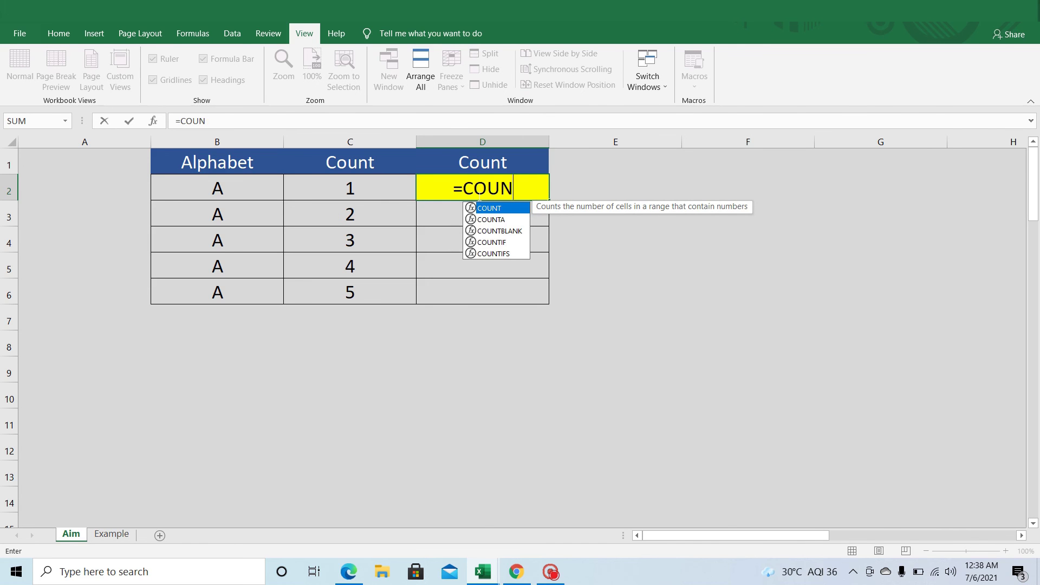
pyautogui.write('tif')
pyautogui.press('Tab')
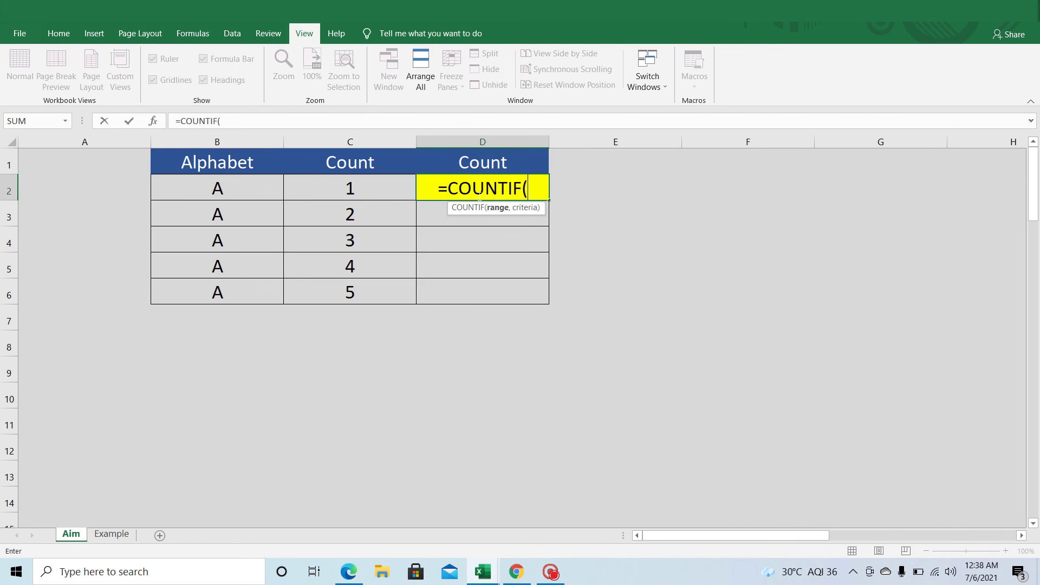
pyautogui.click(217, 191)
pyautogui.moveTo(217, 191); pyautogui.dragTo(204, 293)
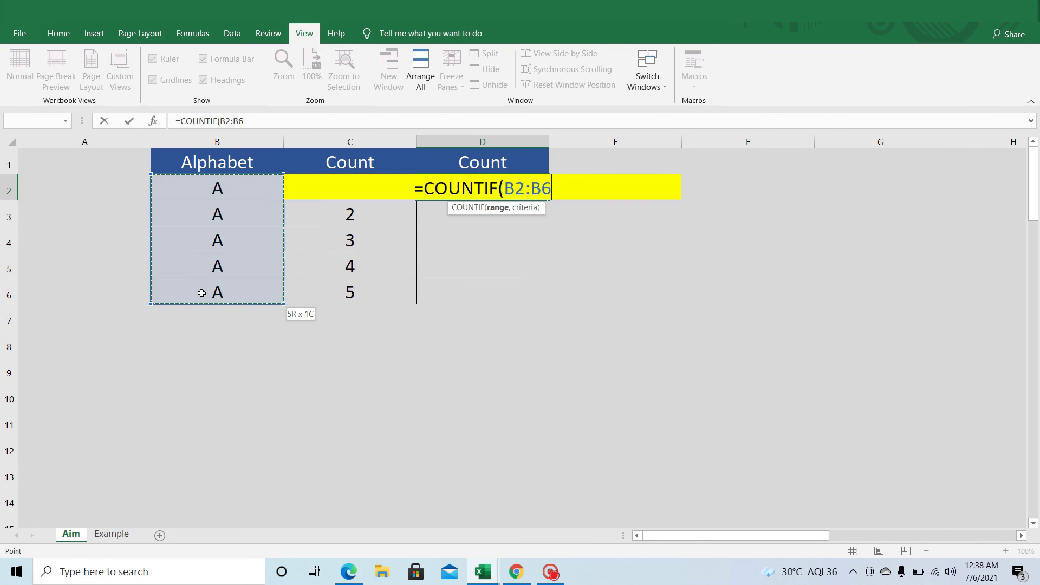
pyautogui.write(',')
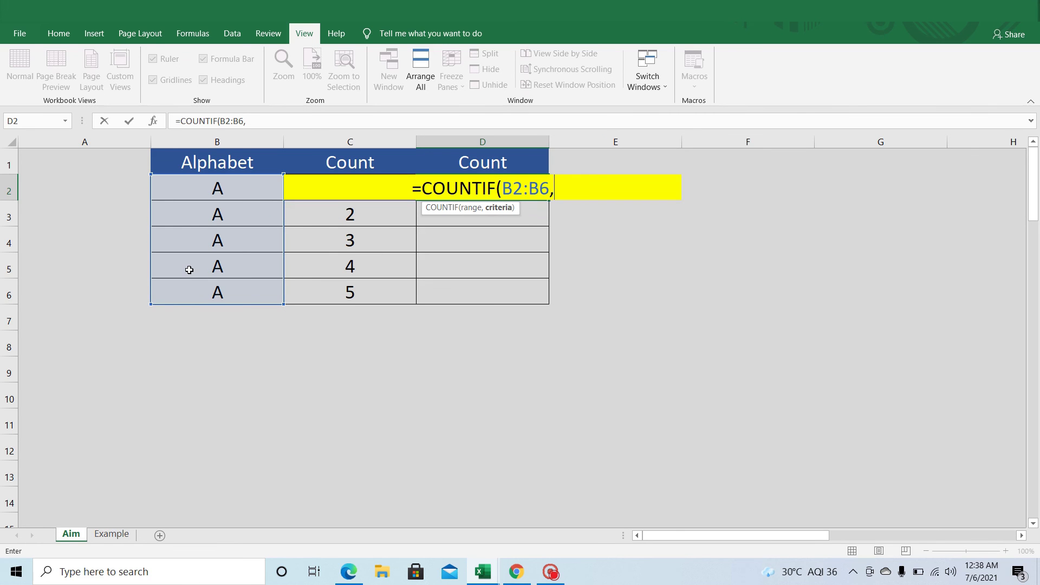
pyautogui.click(261, 189)
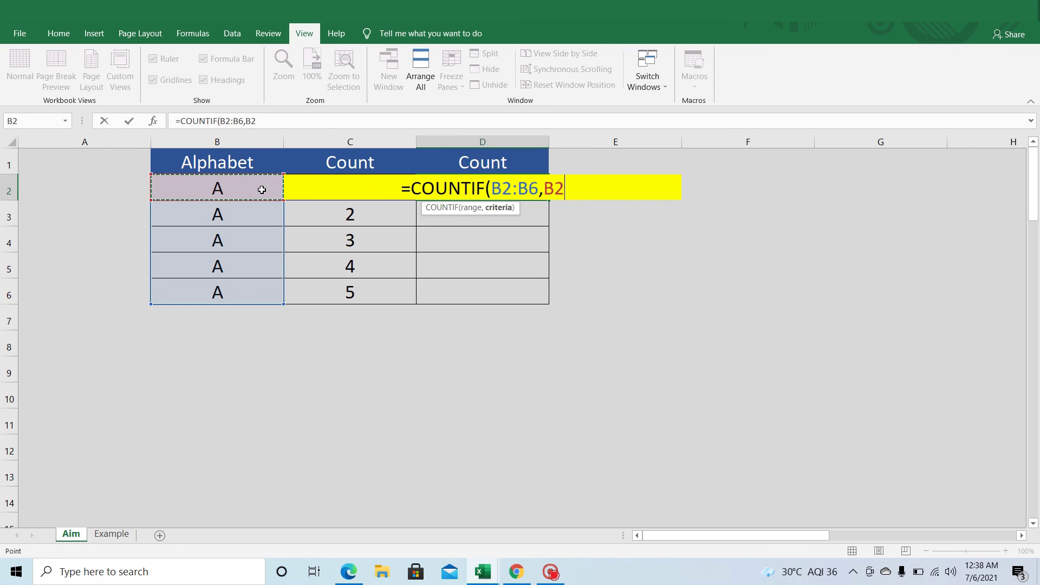
pyautogui.write(')')
pyautogui.press('Return')
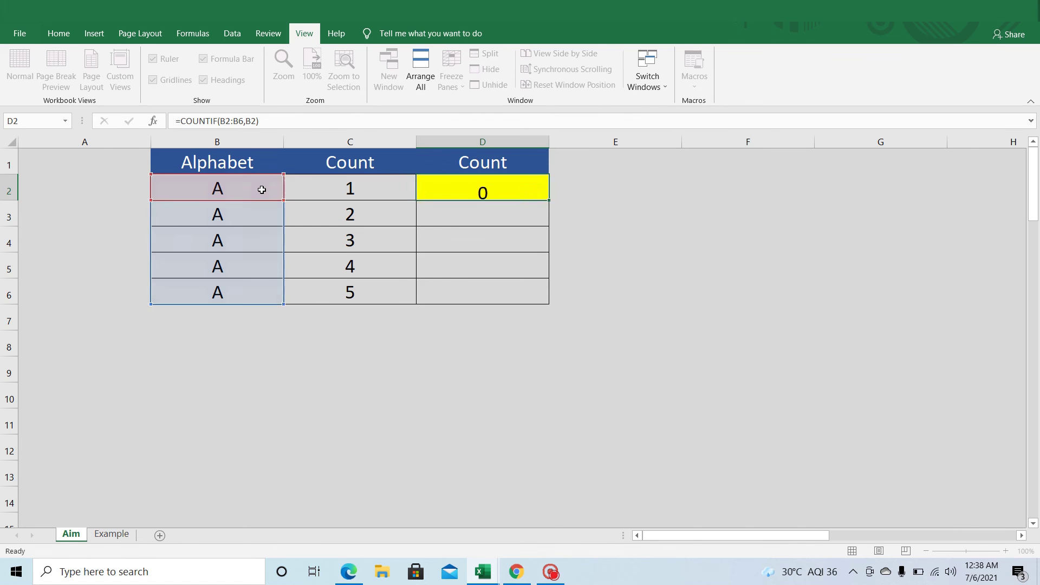
# Fill D2's COUNTIF down to D6 and inspect the shifted ranges in D3 through D6
pyautogui.click(484, 195)
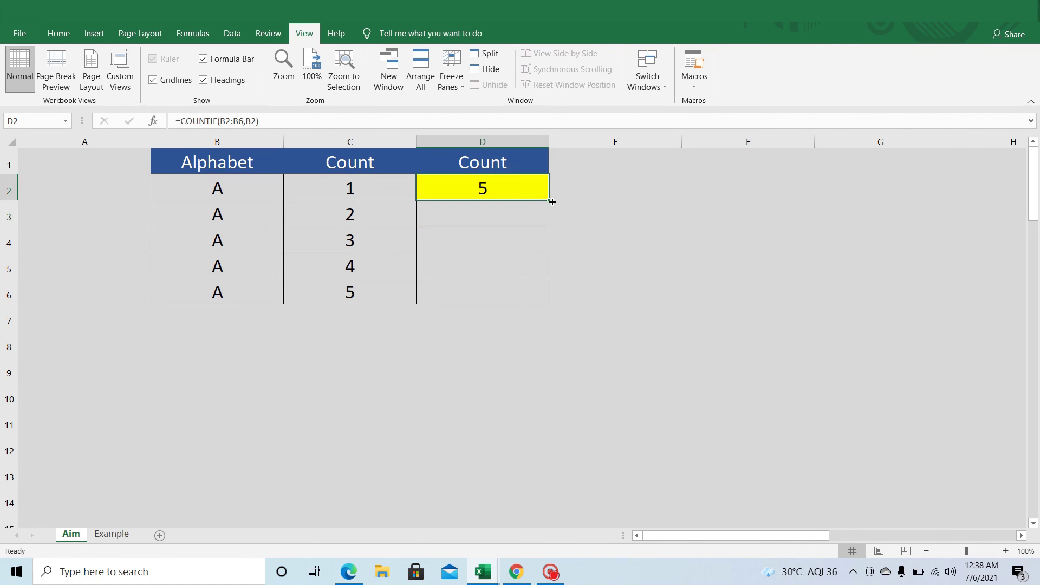
pyautogui.moveTo(548, 200); pyautogui.dragTo(545, 304)
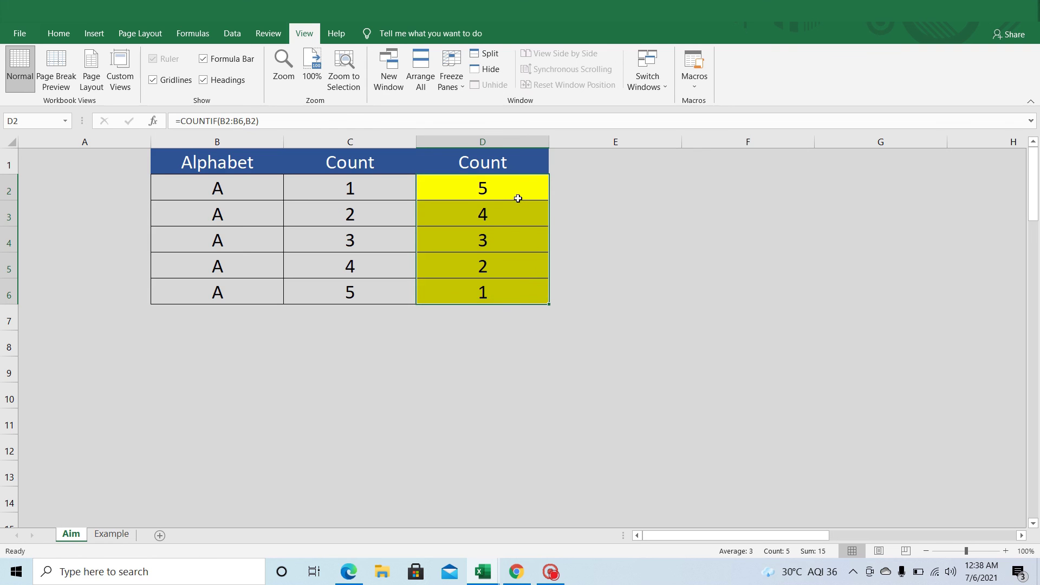
pyautogui.click(481, 215)
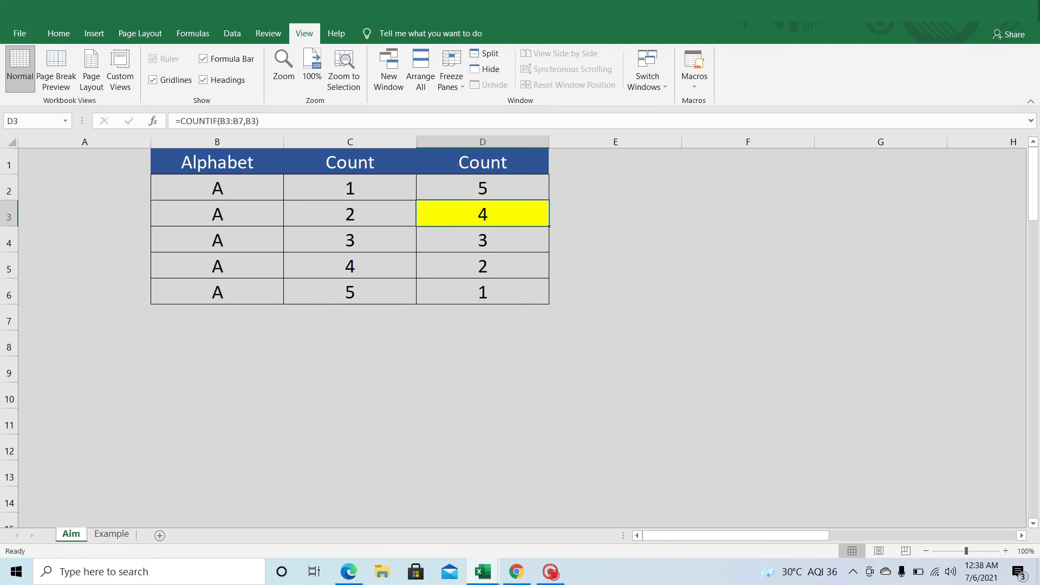
pyautogui.doubleClick(481, 215)
pyautogui.press('Return')
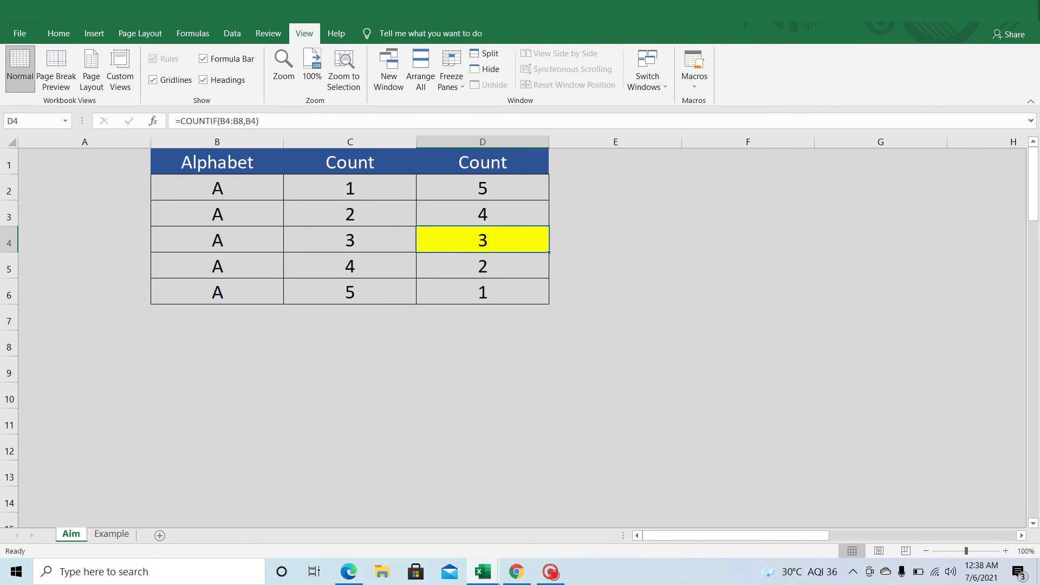
pyautogui.press('F2')
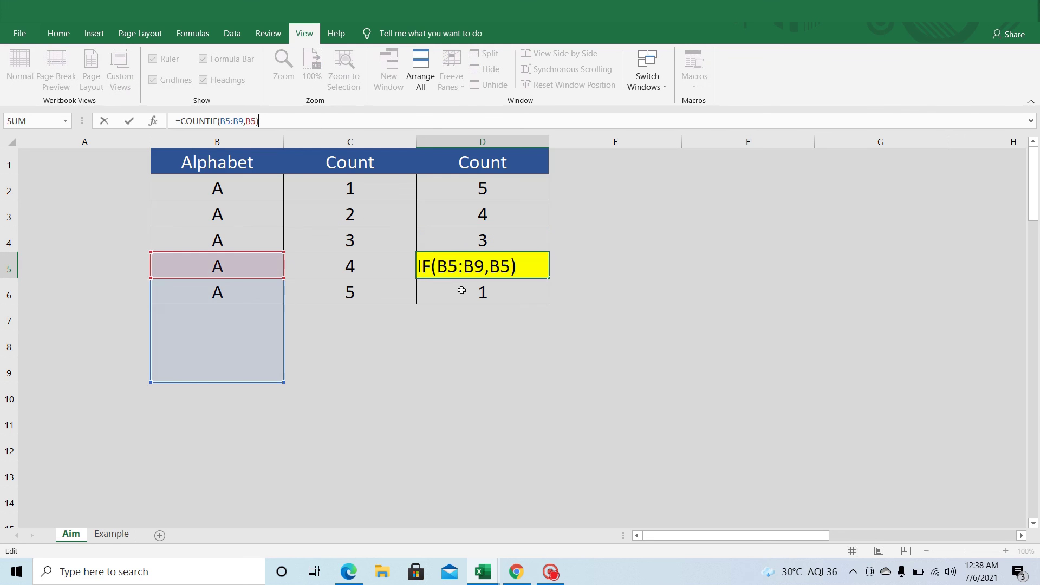
pyautogui.press('Return')
pyautogui.press('F2')
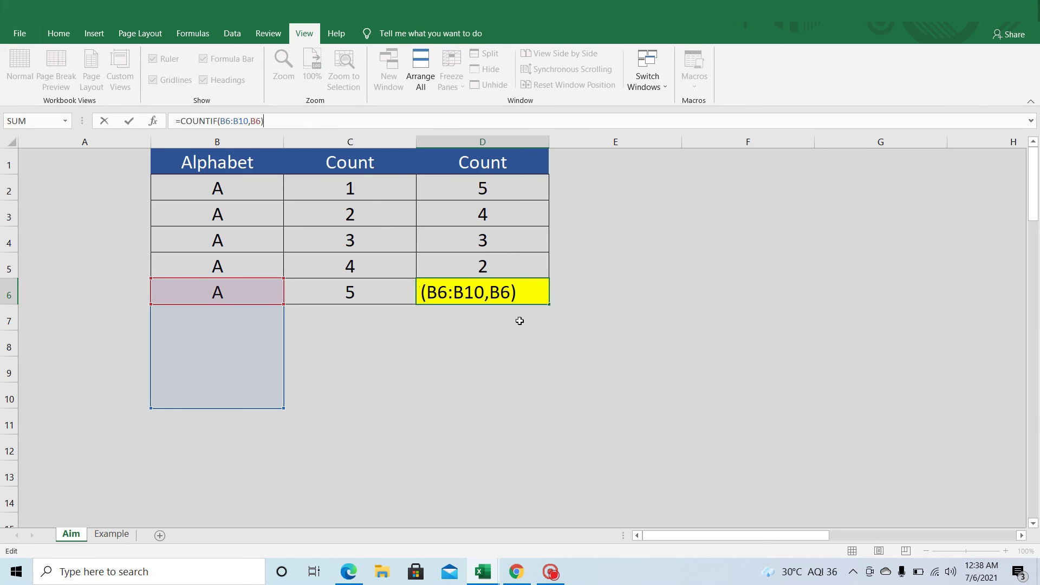
pyautogui.click(505, 193)
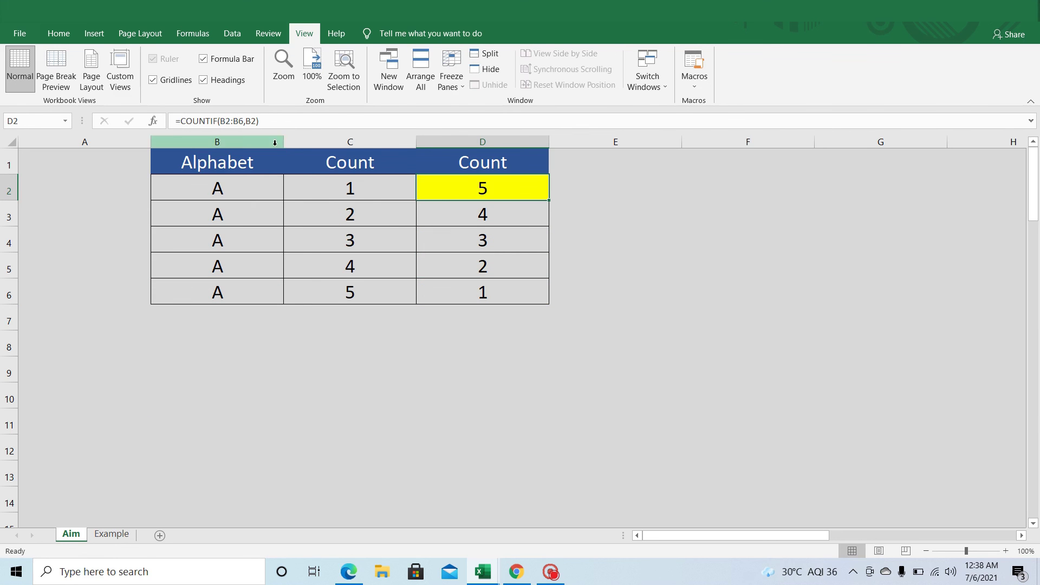
# Make D2's COUNTIF range fully absolute with F4 and commit it
pyautogui.press('F2')
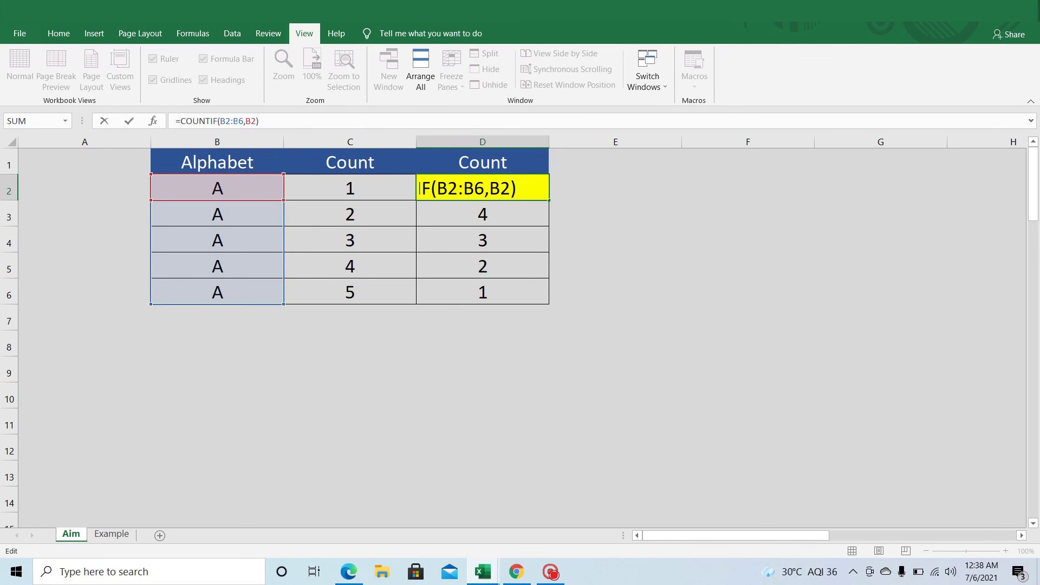
pyautogui.click(231, 121)
pyautogui.press('F4')
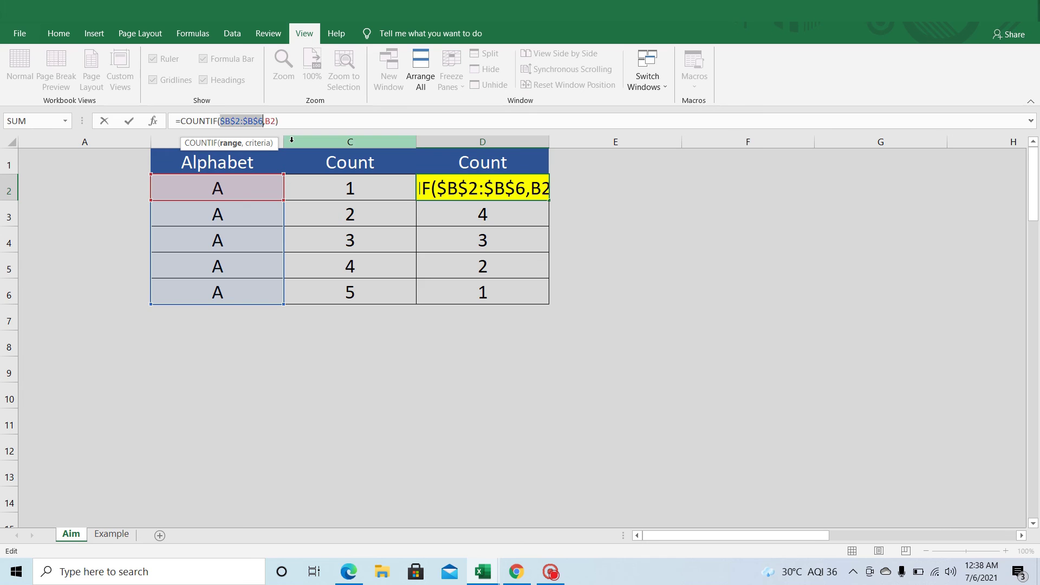
pyautogui.press('Return')
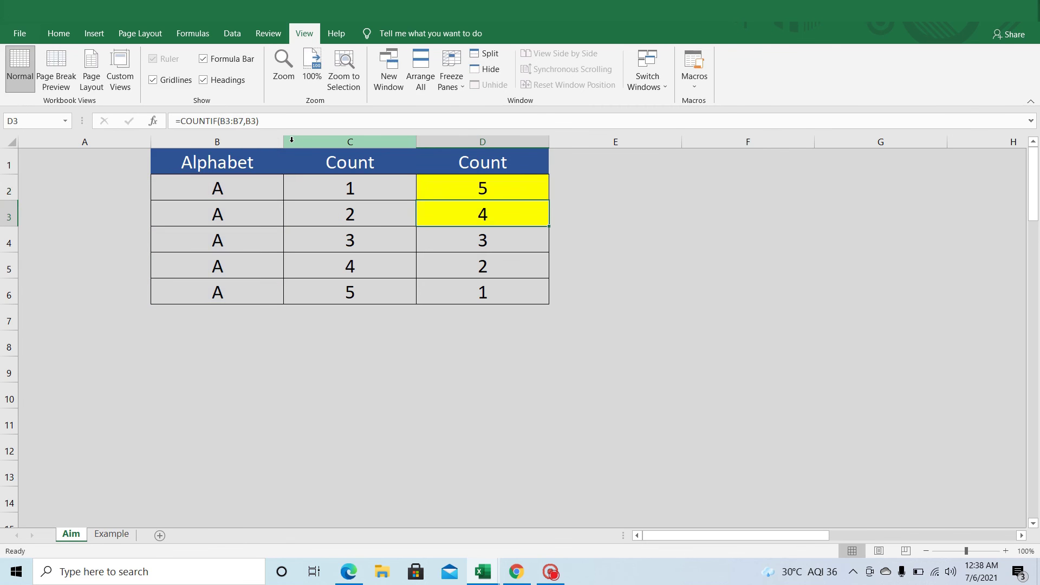
# Change D2's range anchors to B$2:B$6, locking only the rows
pyautogui.click(463, 185)
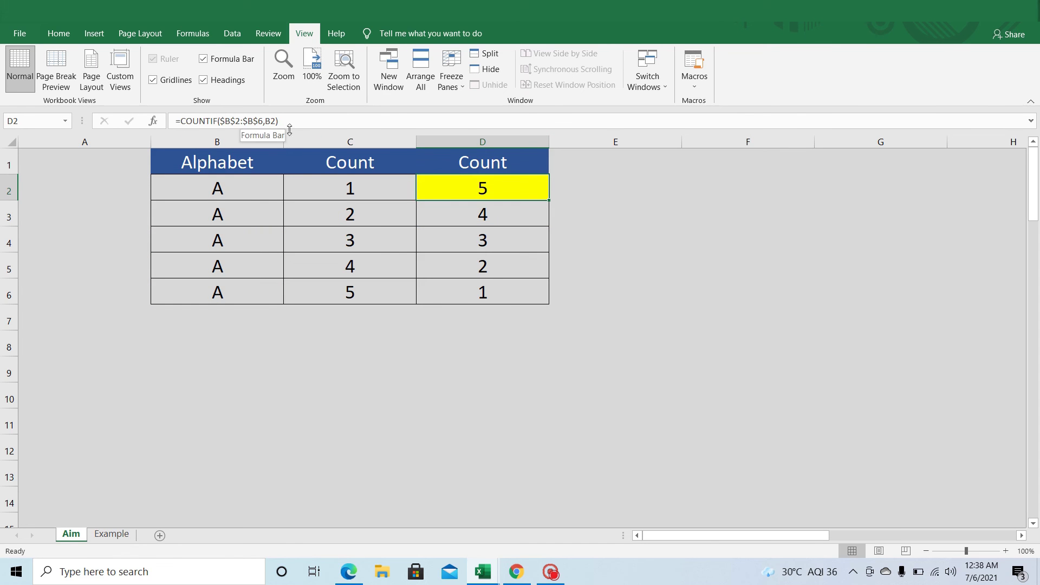
pyautogui.click(240, 121)
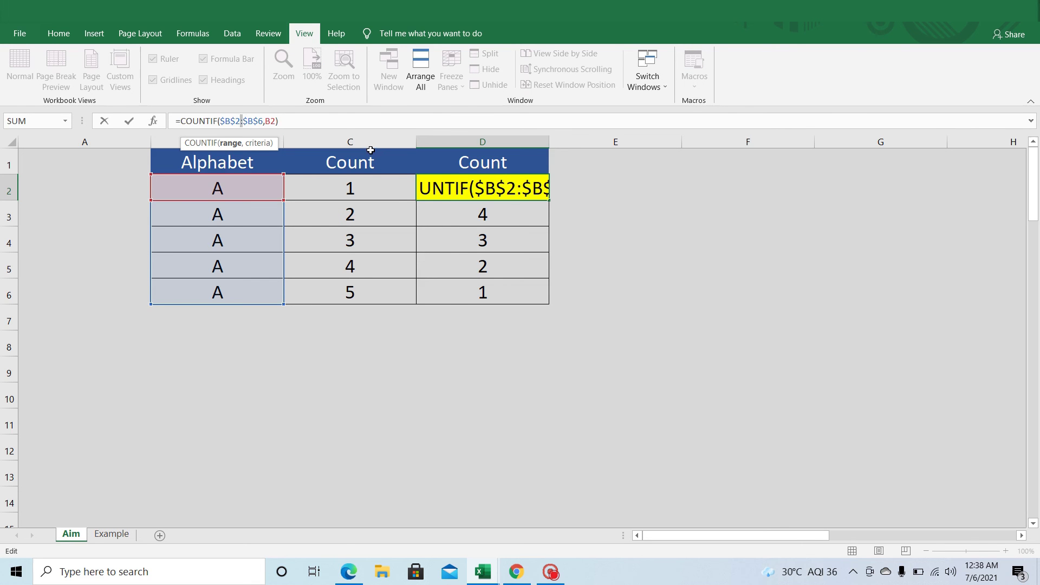
pyautogui.press('F4')
pyautogui.press('F4')
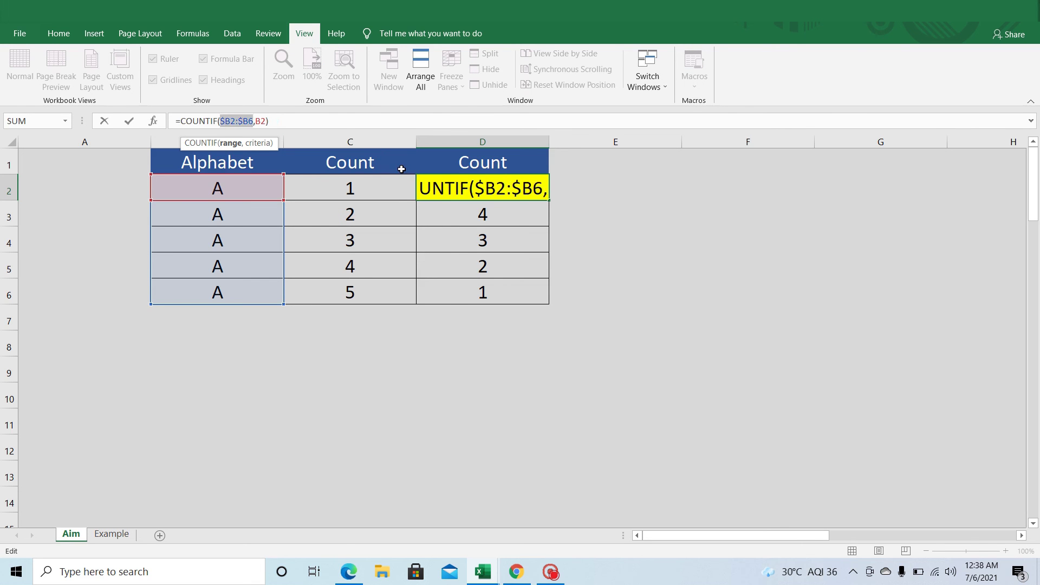
pyautogui.press('F4')
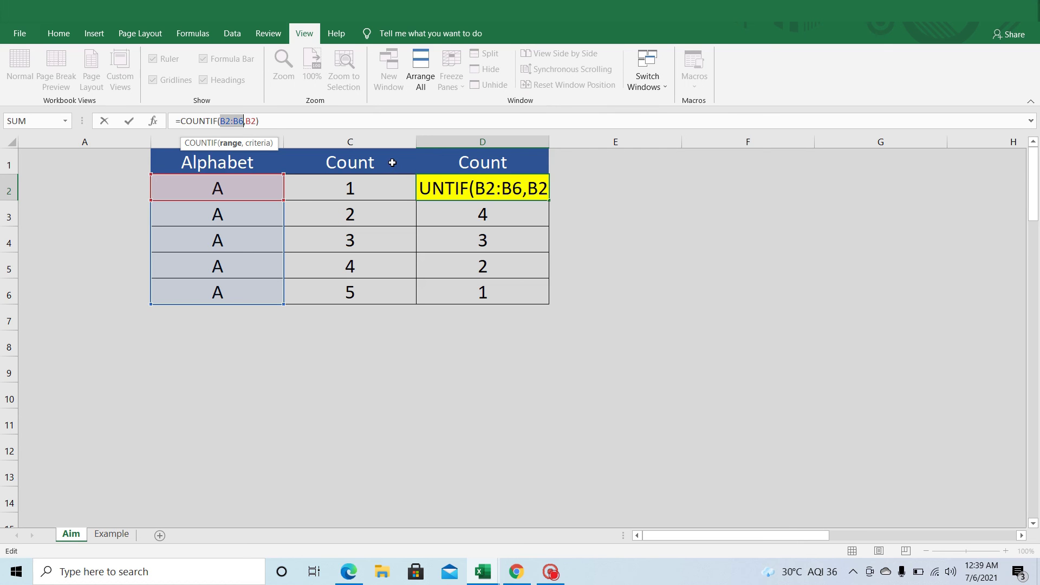
pyautogui.press('F4')
pyautogui.press('F4')
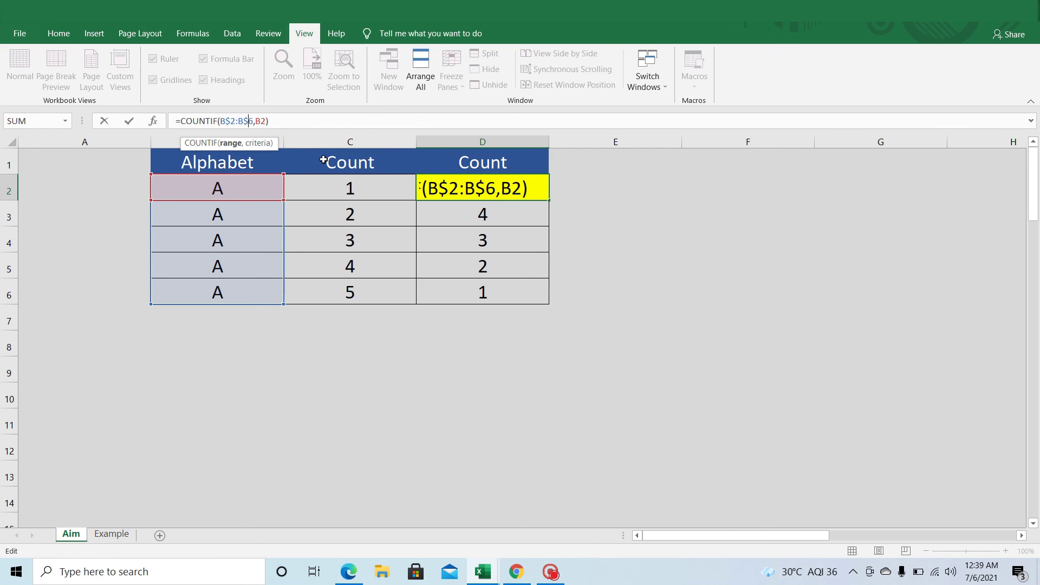
pyautogui.press('BackSpace')
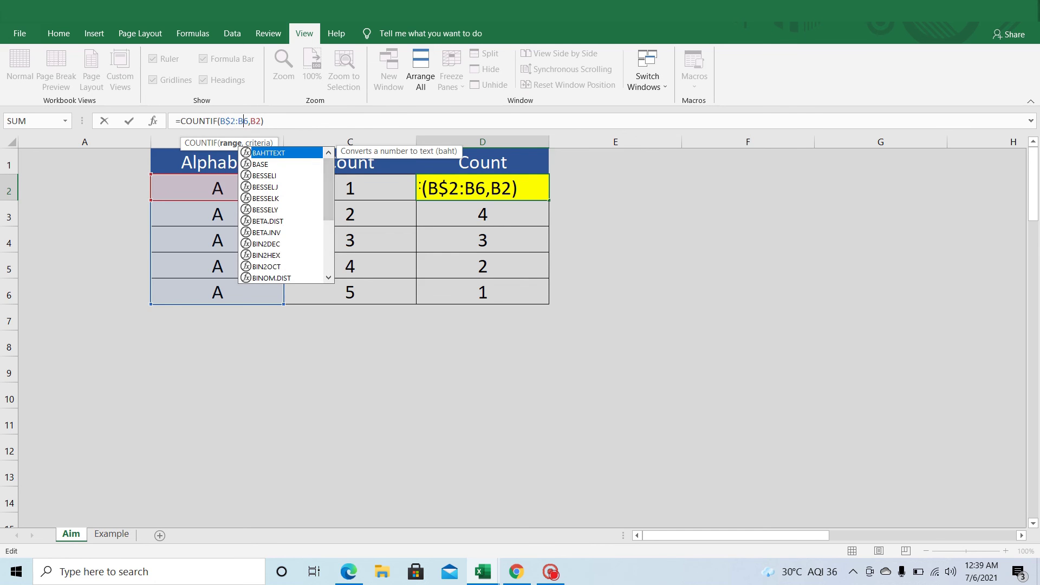
pyautogui.press('Left')
pyautogui.press('Left')
pyautogui.press('Left')
pyautogui.press('BackSpace')
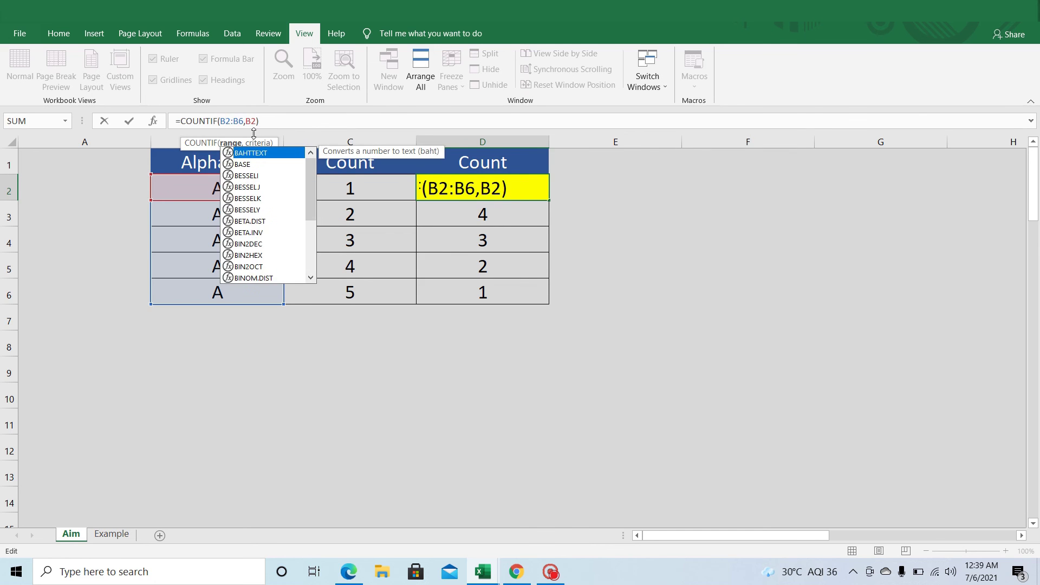
pyautogui.write('$2:B')
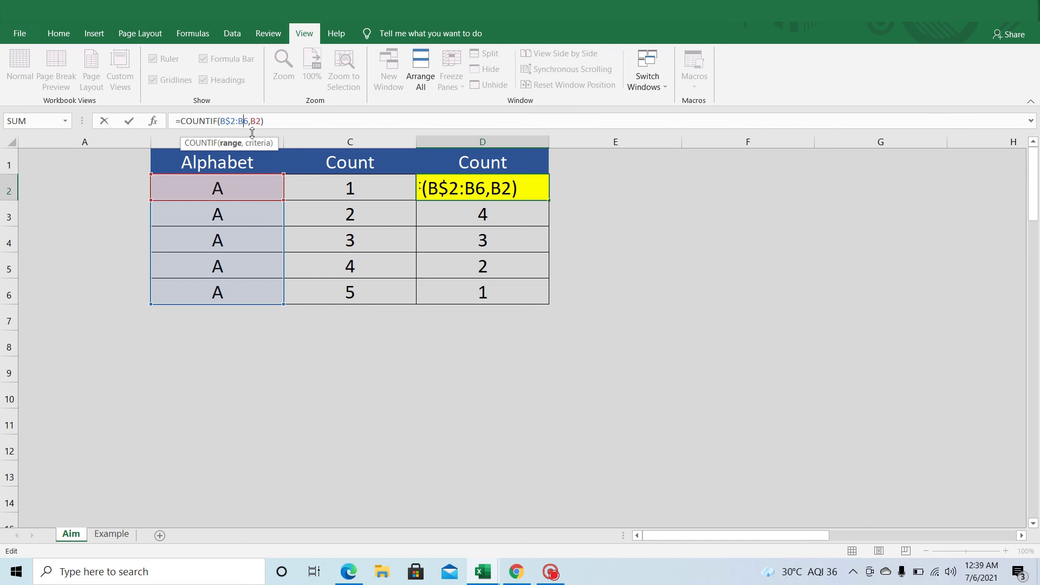
pyautogui.write('$')
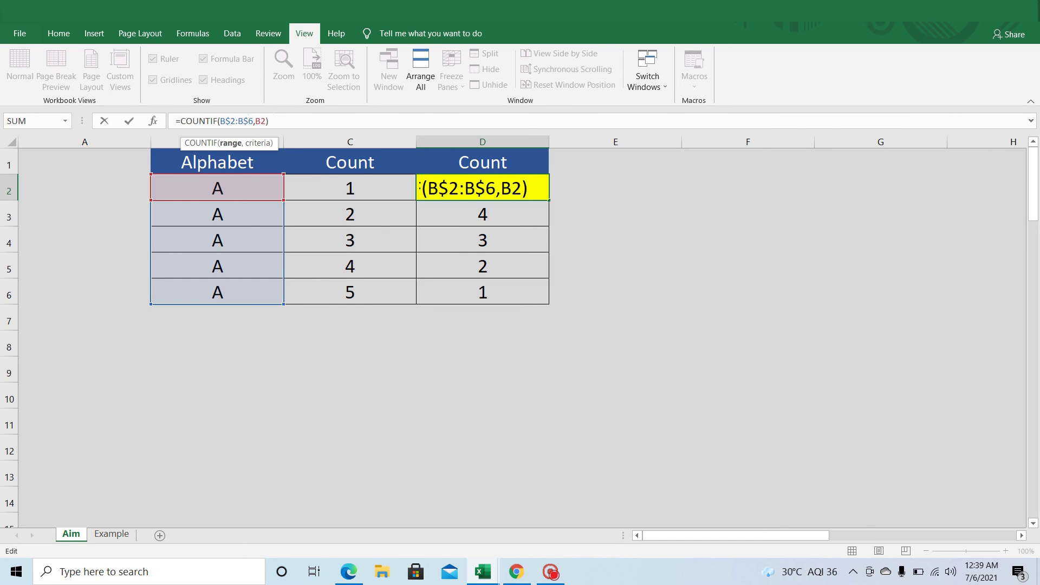
pyautogui.click(269, 121)
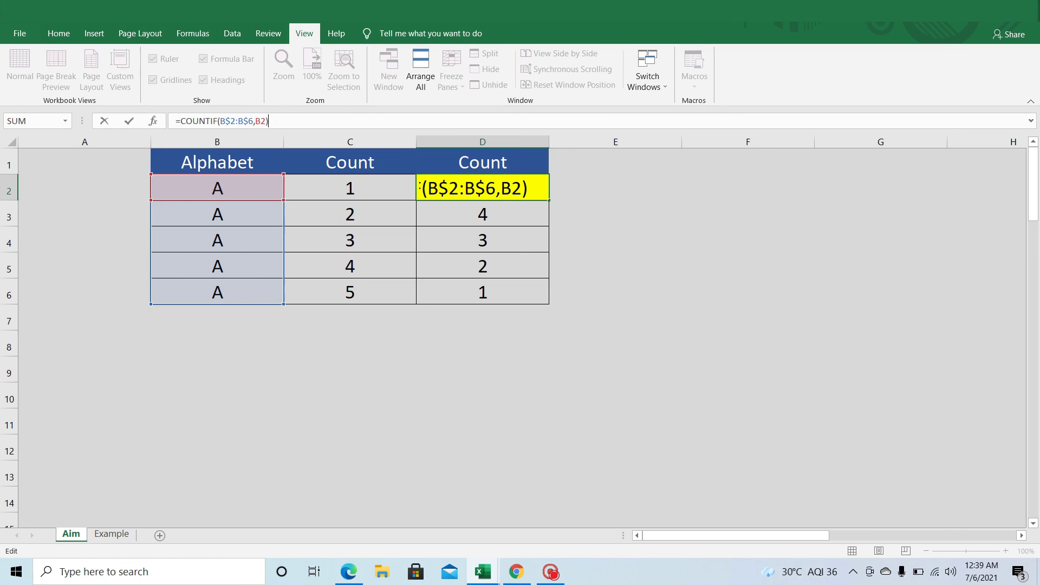
pyautogui.press('Return')
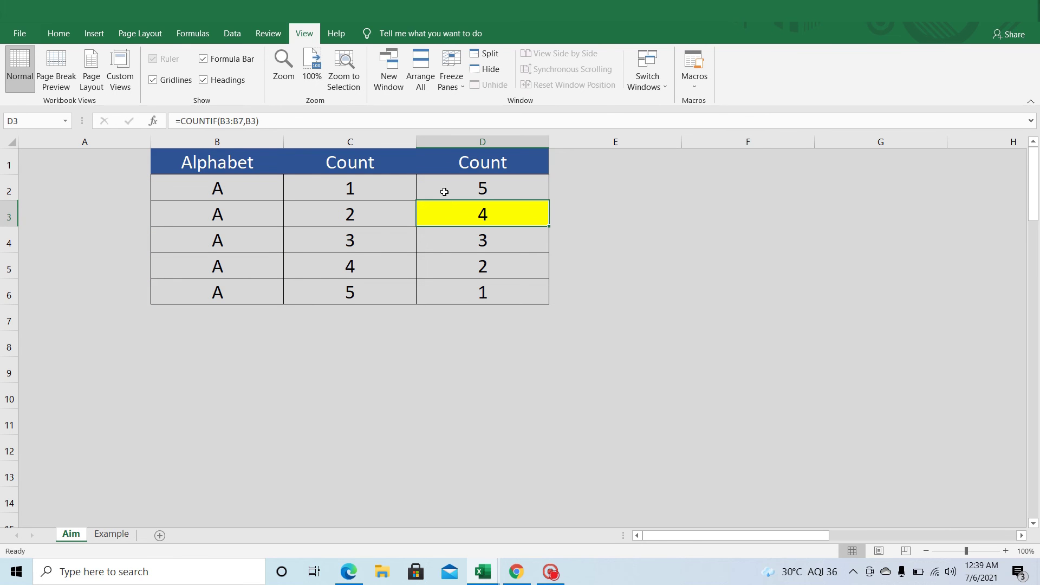
pyautogui.click(447, 191)
# Copy D2's formula down to D6 and enter the letter B in B7
pyautogui.moveTo(549, 200); pyautogui.dragTo(552, 304)
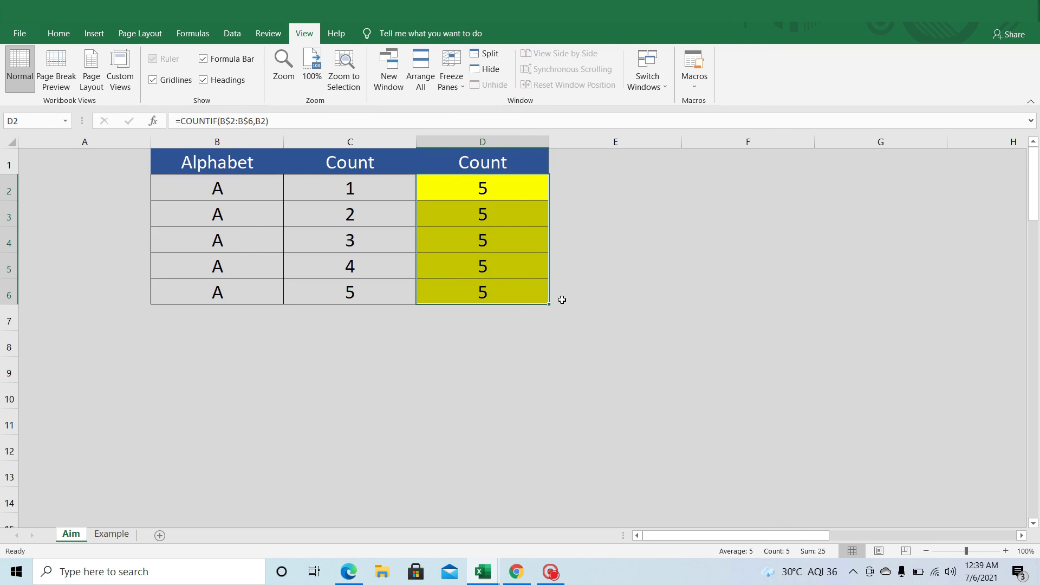
pyautogui.click(485, 323)
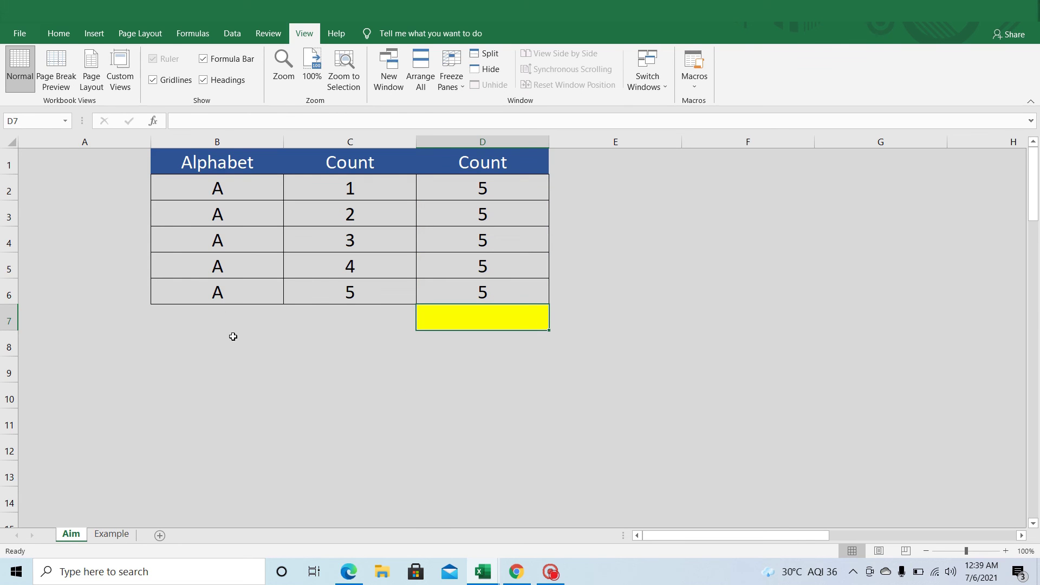
pyautogui.click(230, 319)
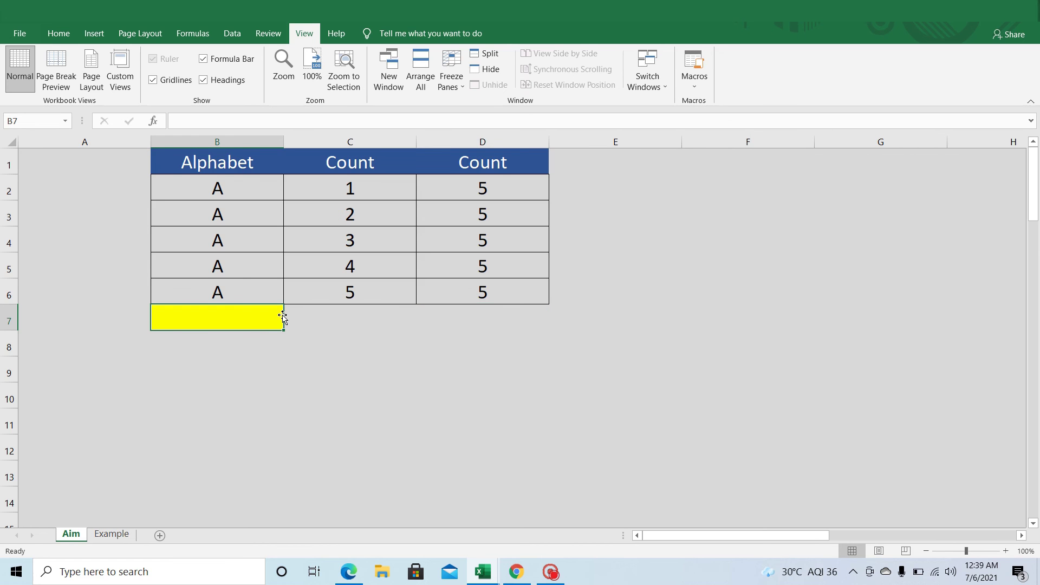
pyautogui.write('b')
pyautogui.press('BackSpace')
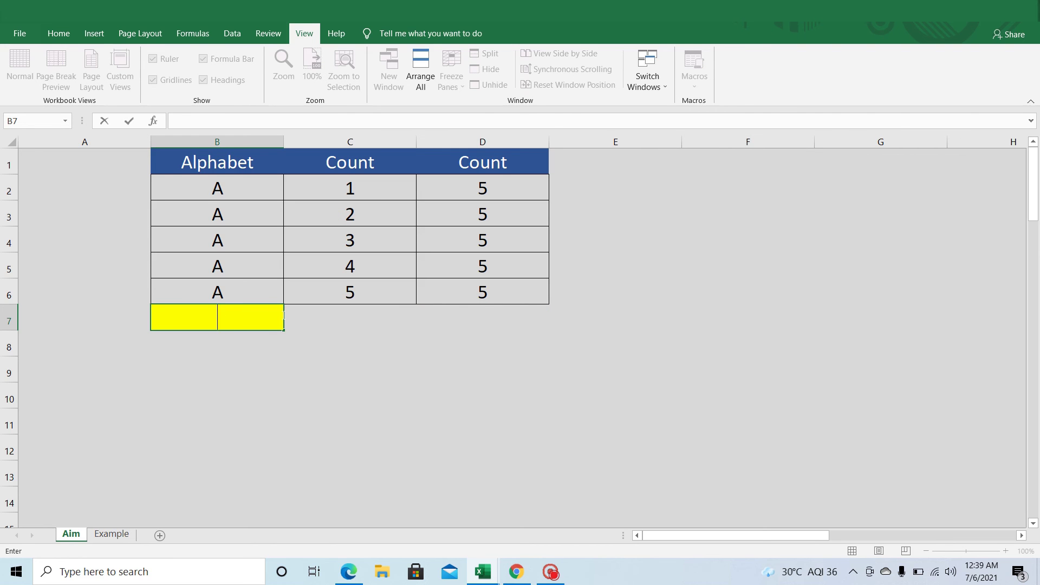
pyautogui.write('B')
pyautogui.press('Return')
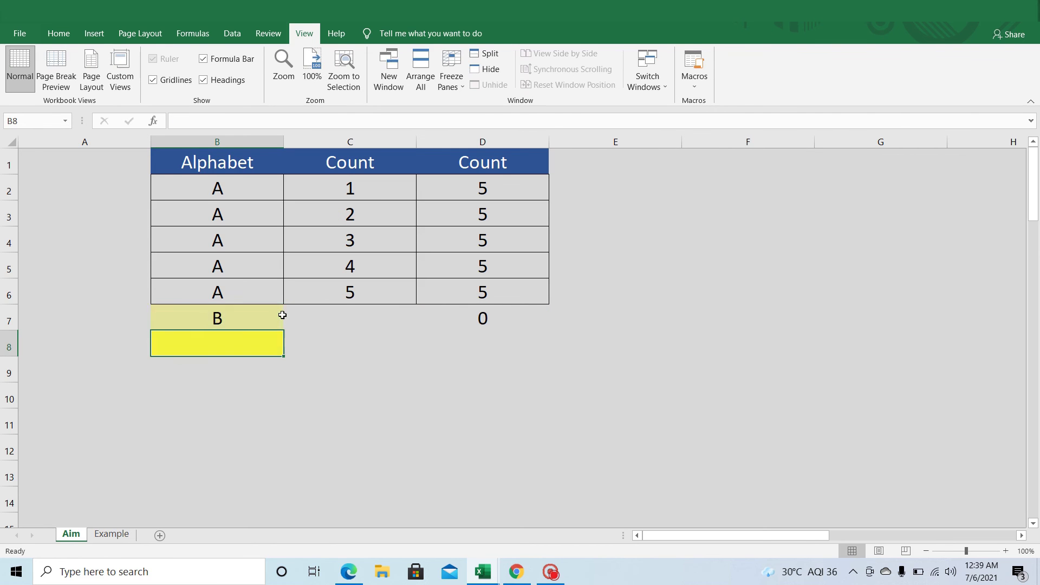
# Extend the running count from C6 into C7 and the total count from D6 into D7
pyautogui.click(362, 293)
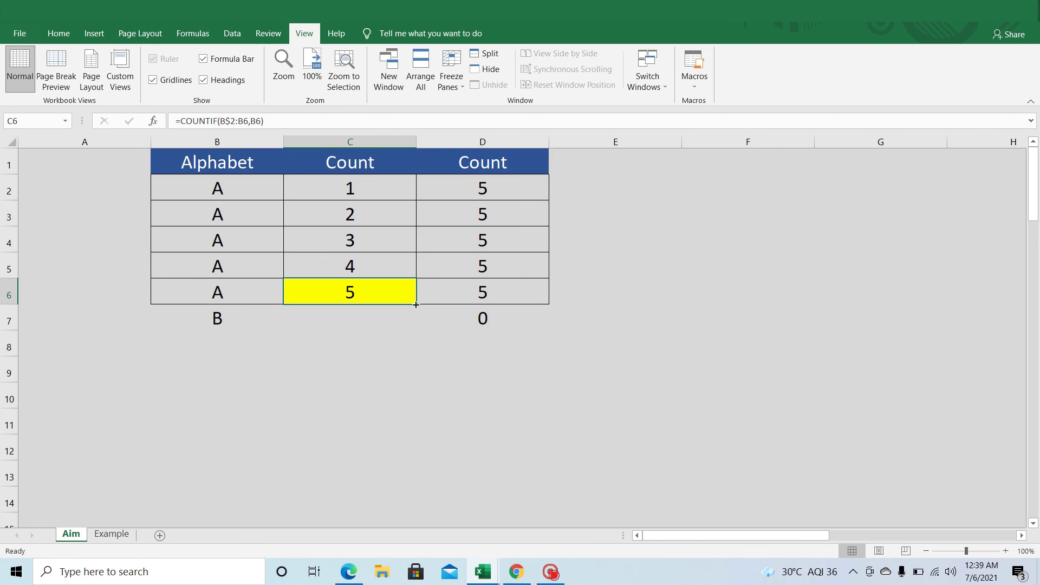
pyautogui.moveTo(415, 304); pyautogui.dragTo(428, 323)
pyautogui.click(501, 292)
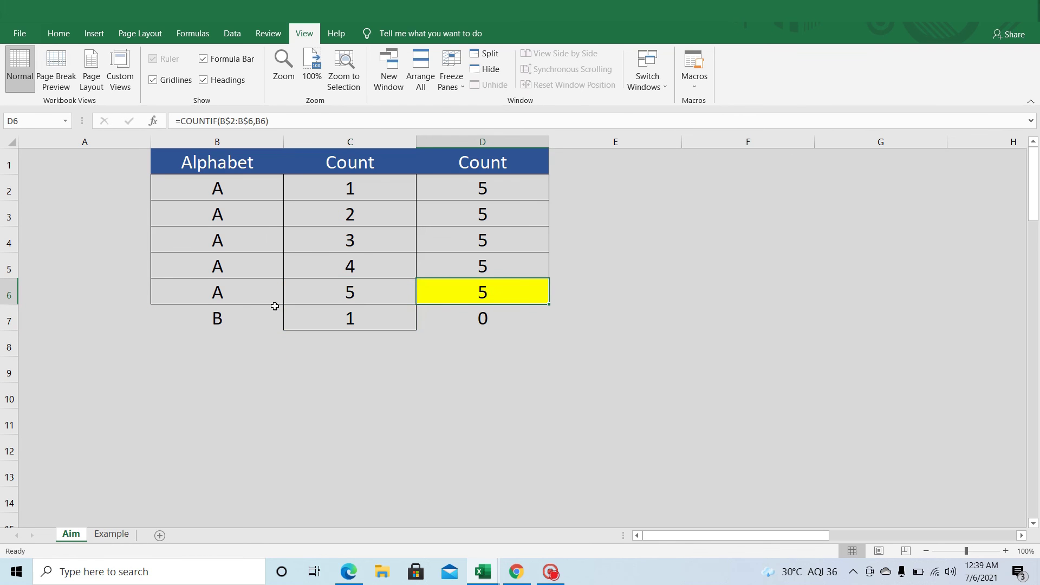
pyautogui.moveTo(549, 304); pyautogui.dragTo(516, 316)
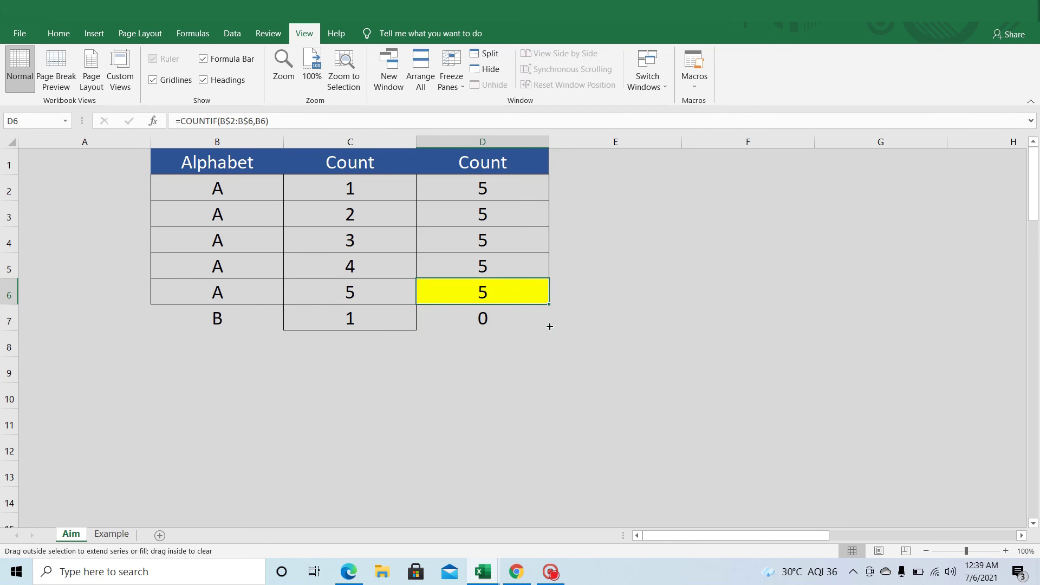
# Check D7's formula, then replace D2's B$2:B$6 range with B2:B7
pyautogui.doubleClick(516, 316)
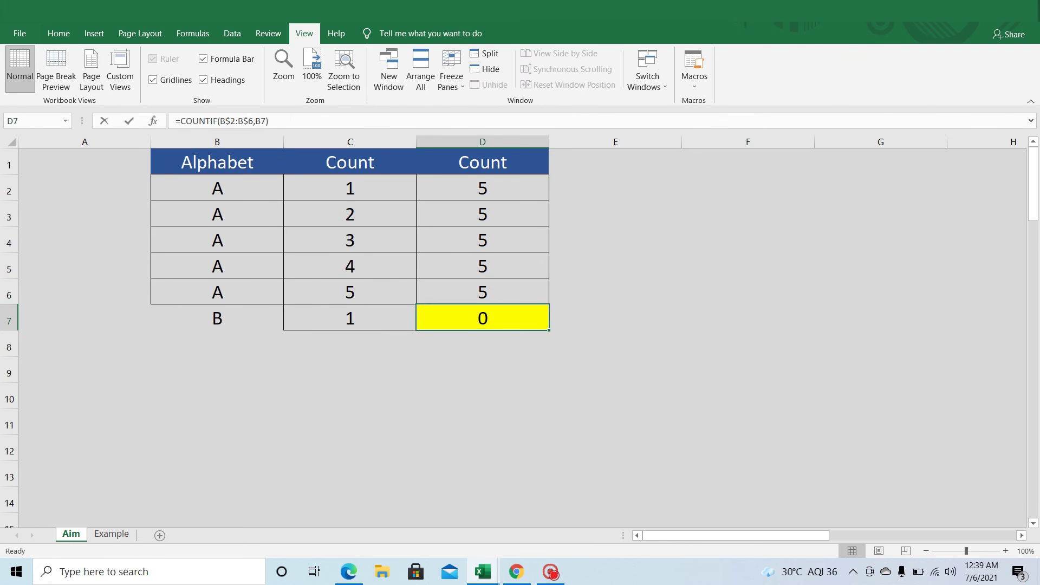
pyautogui.click(608, 272)
pyautogui.click(504, 184)
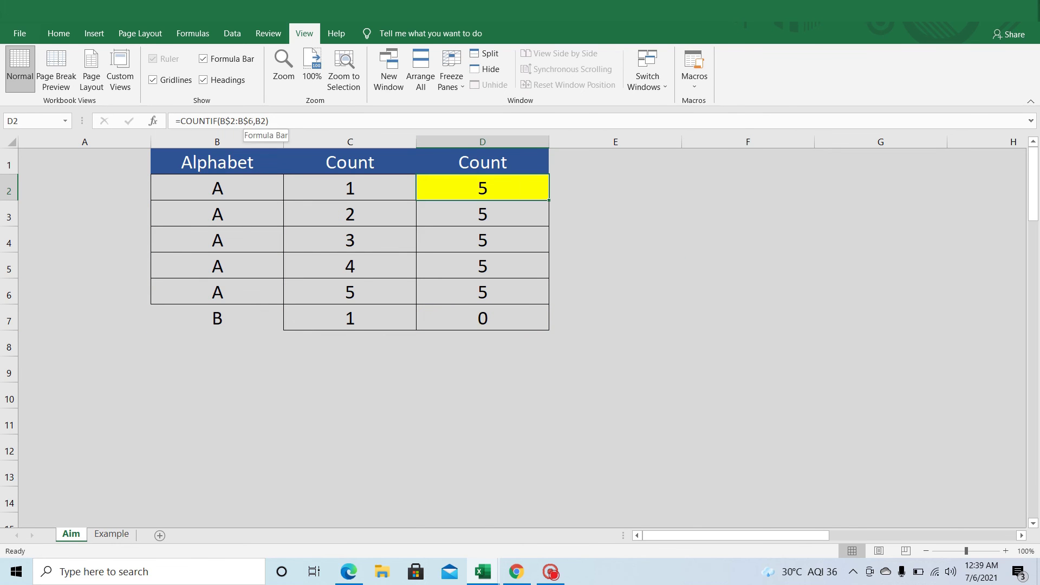
pyautogui.press('F2')
pyautogui.moveTo(253, 121); pyautogui.dragTo(226, 121)
pyautogui.press('Delete')
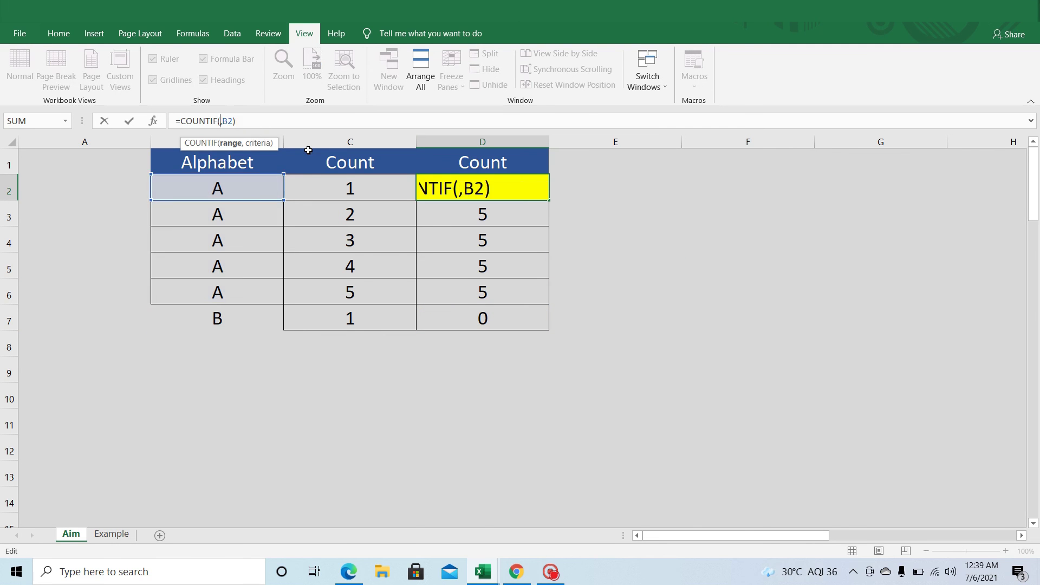
pyautogui.moveTo(241, 185); pyautogui.dragTo(236, 328)
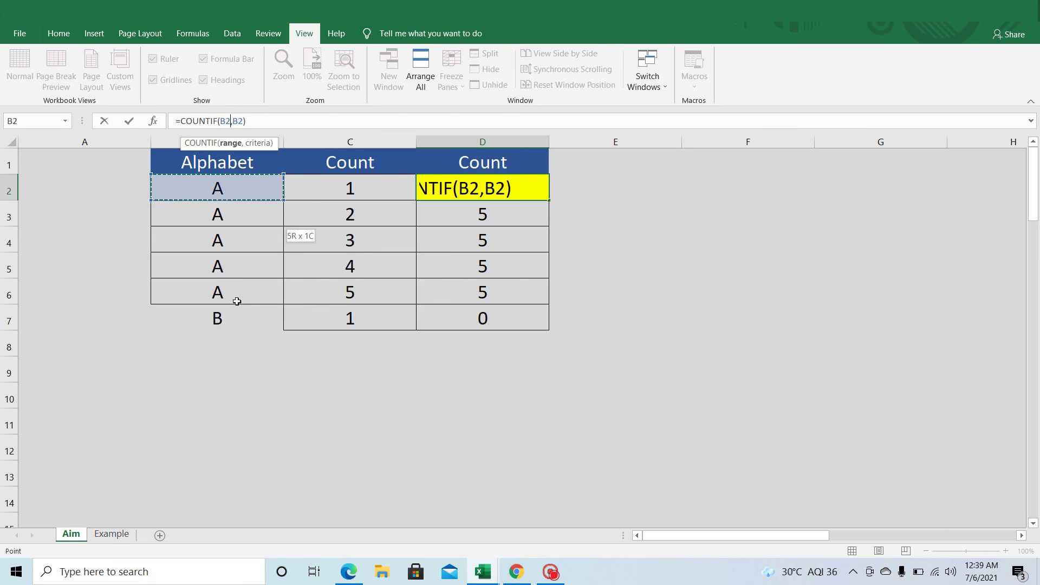